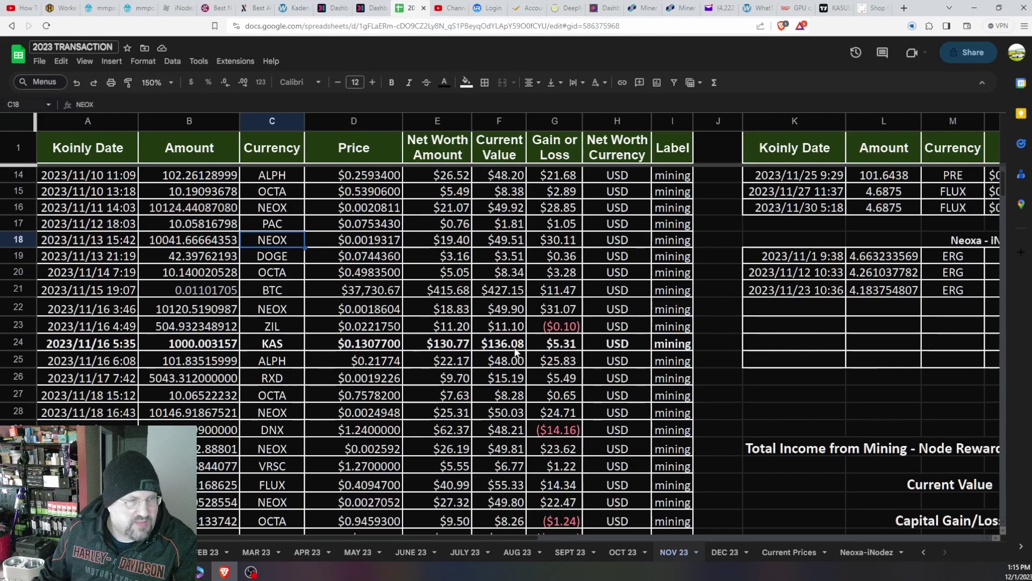
Review the mid-November mining transactions on the NOV 23 sheet
{"action": "scroll", "coordinate": [559, 374], "scroll_direction": "down", "scroll_amount": 1}
{"action": "scroll", "coordinate": [559, 373], "scroll_direction": "down", "scroll_amount": 3}
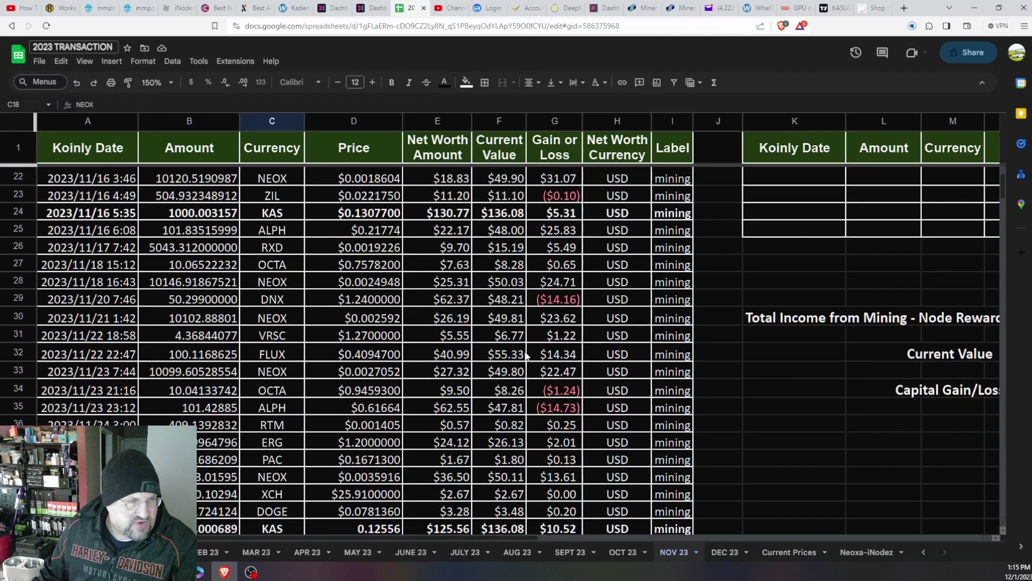
{"action": "scroll", "coordinate": [527, 356], "scroll_direction": "down", "scroll_amount": 1}
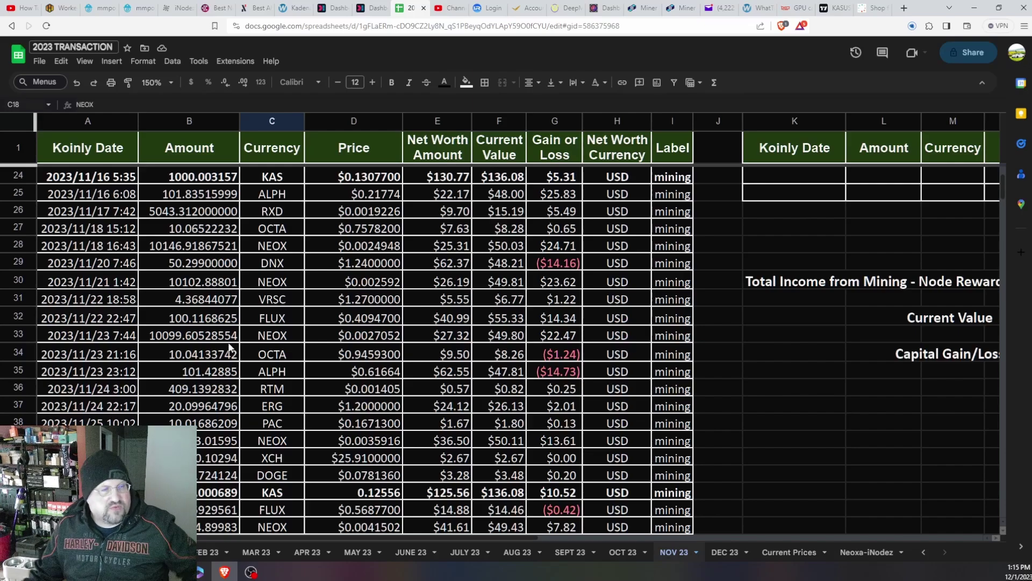
Switch to the Hive OS farm page to check the 3080FE worker's GPU temperatures, and return to the 2023 TRANSACTION spreadsheet
{"action": "left_click", "coordinate": [65, 11]}
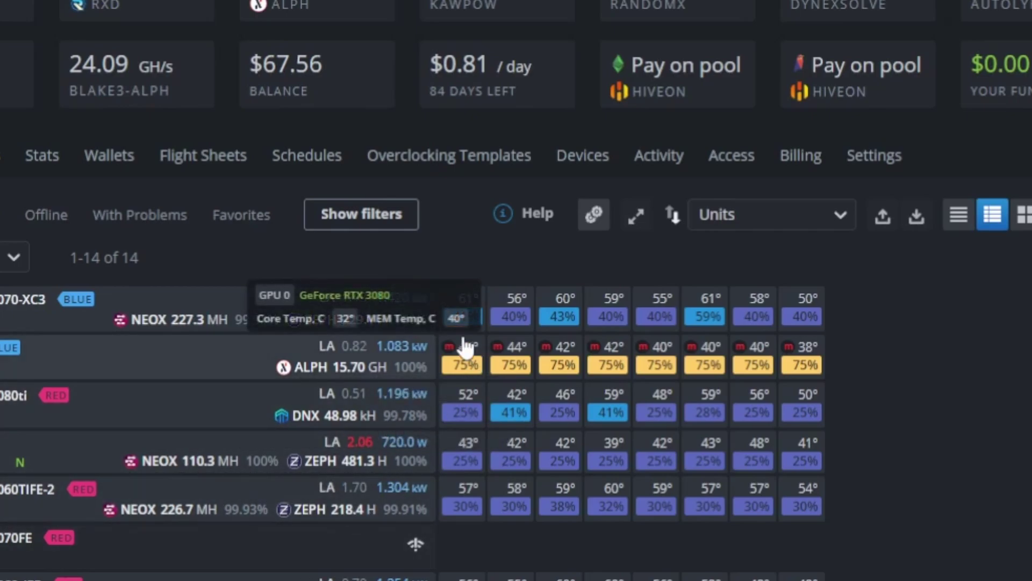
{"action": "mouse_move", "coordinate": [344, 394]}
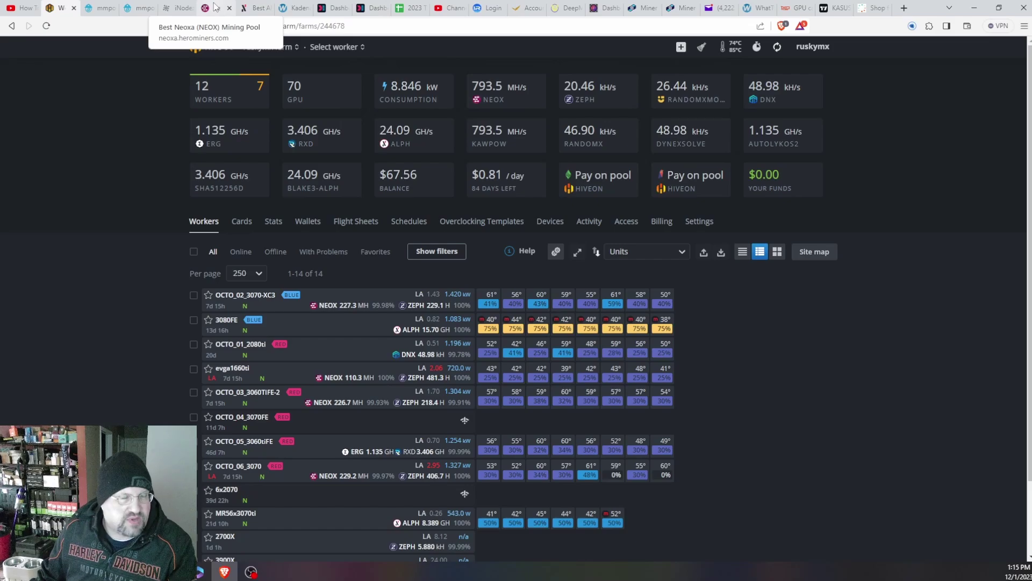
{"action": "left_click", "coordinate": [409, 7]}
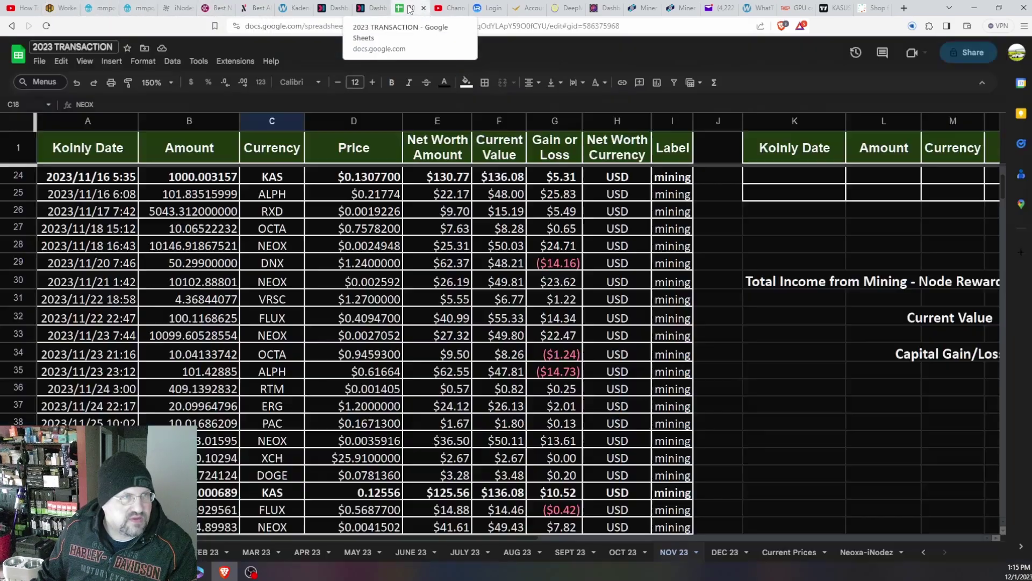
Examine the November mining transactions down to the final November 30 entries, comparing coin amounts, prices and gains or losses
{"action": "scroll", "coordinate": [272, 250], "scroll_direction": "down", "scroll_amount": 1}
{"action": "scroll", "coordinate": [271, 258], "scroll_direction": "down", "scroll_amount": 3}
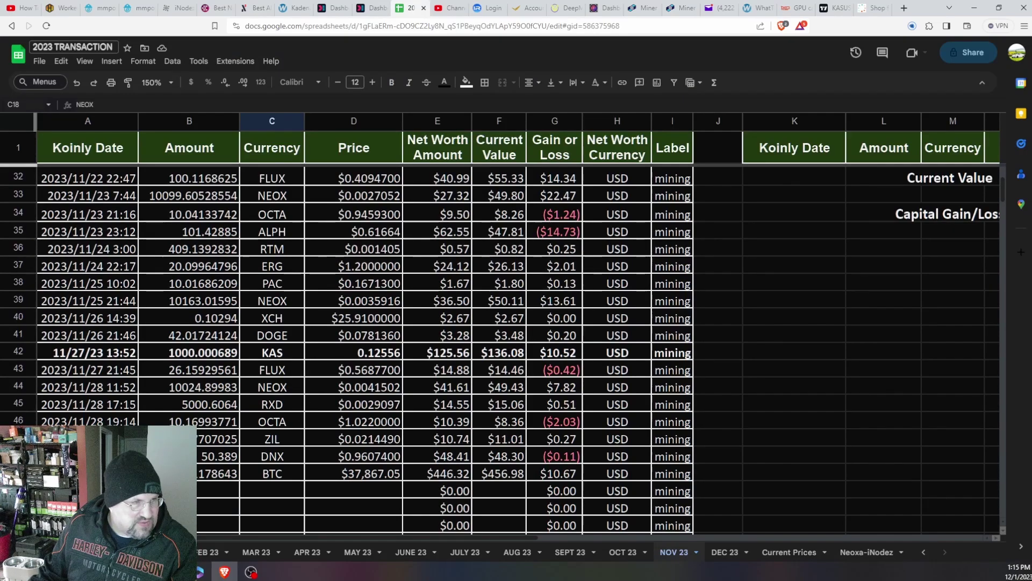
{"action": "scroll", "coordinate": [500, 322], "scroll_direction": "up", "scroll_amount": 10}
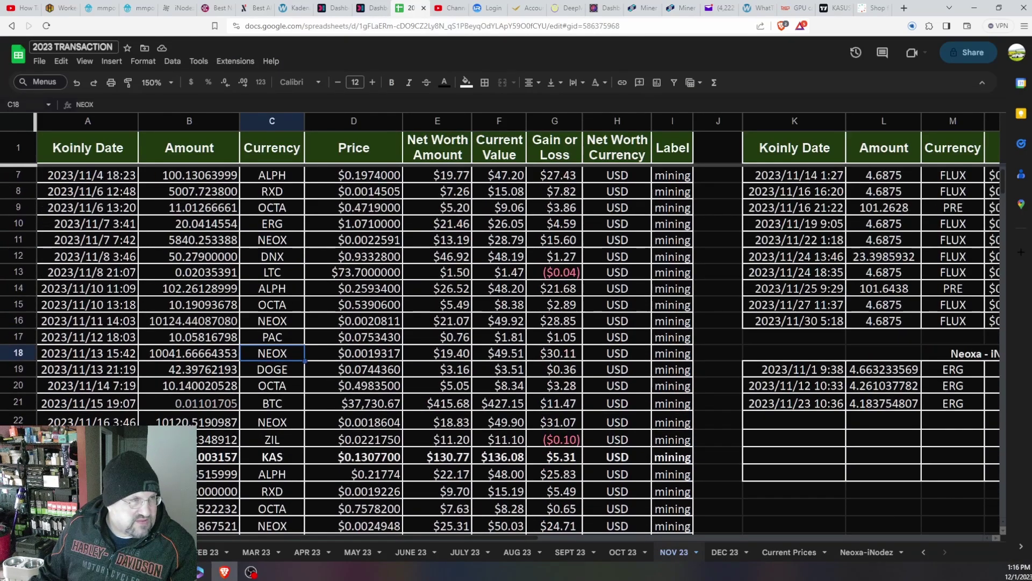
{"action": "scroll", "coordinate": [500, 322], "scroll_direction": "down", "scroll_amount": 10}
{"action": "scroll", "coordinate": [500, 323], "scroll_direction": "down", "scroll_amount": 2}
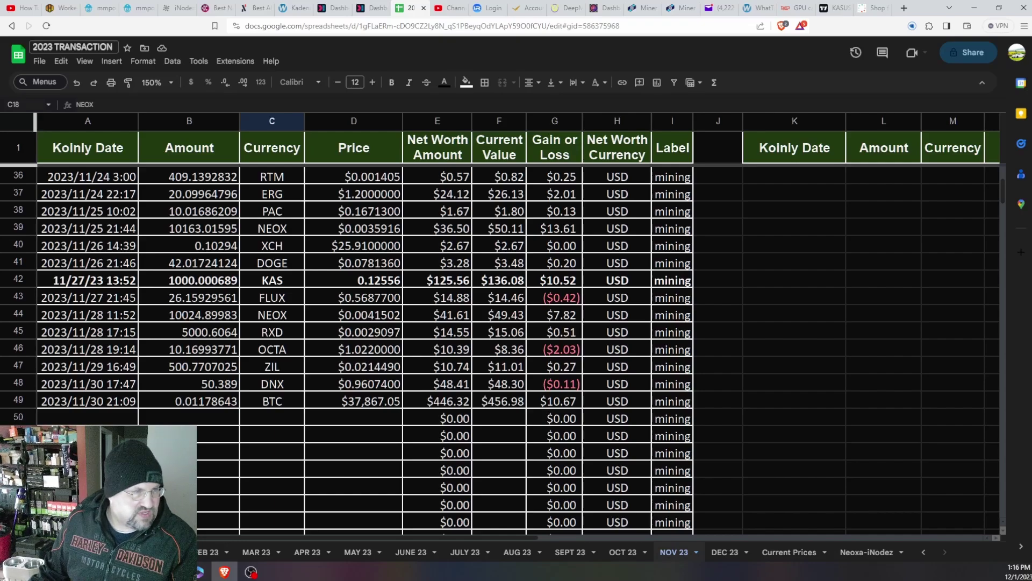
{"action": "scroll", "coordinate": [241, 415], "scroll_direction": "up", "scroll_amount": 7}
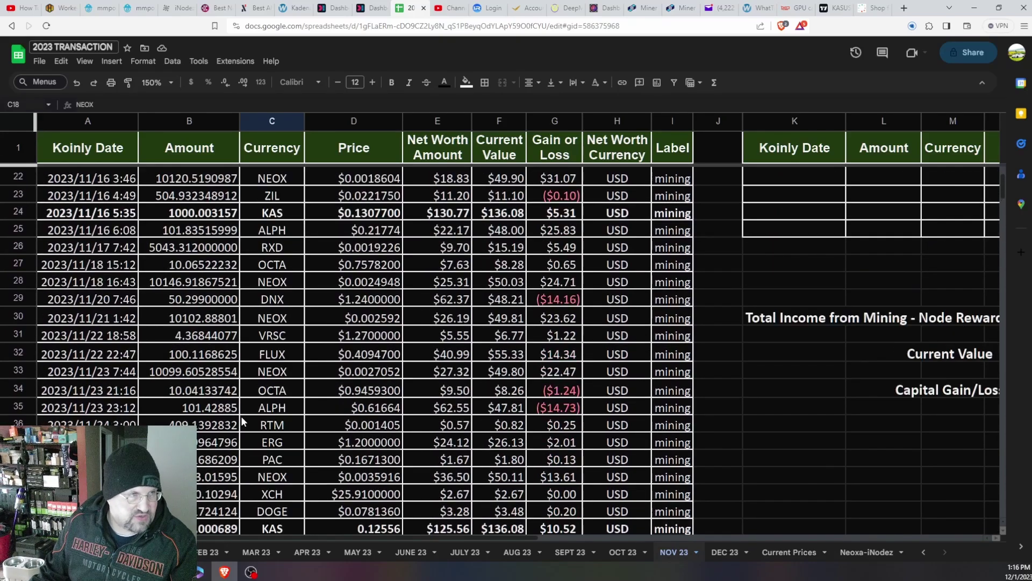
{"action": "scroll", "coordinate": [242, 416], "scroll_direction": "up", "scroll_amount": 3}
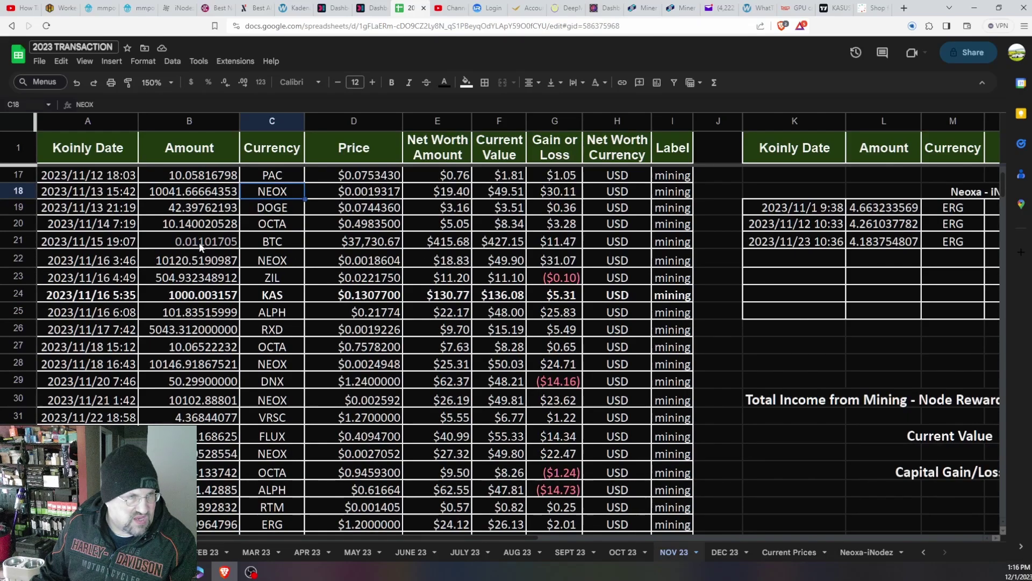
{"action": "scroll", "coordinate": [217, 248], "scroll_direction": "down", "scroll_amount": 6}
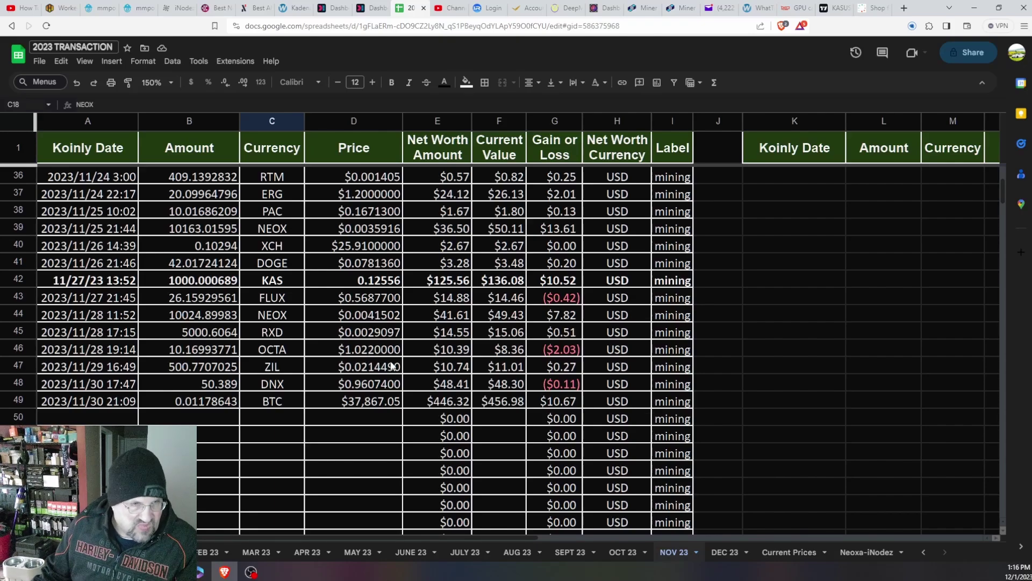
{"action": "scroll", "coordinate": [391, 367], "scroll_direction": "down", "scroll_amount": 3}
{"action": "scroll", "coordinate": [396, 364], "scroll_direction": "up", "scroll_amount": 5}
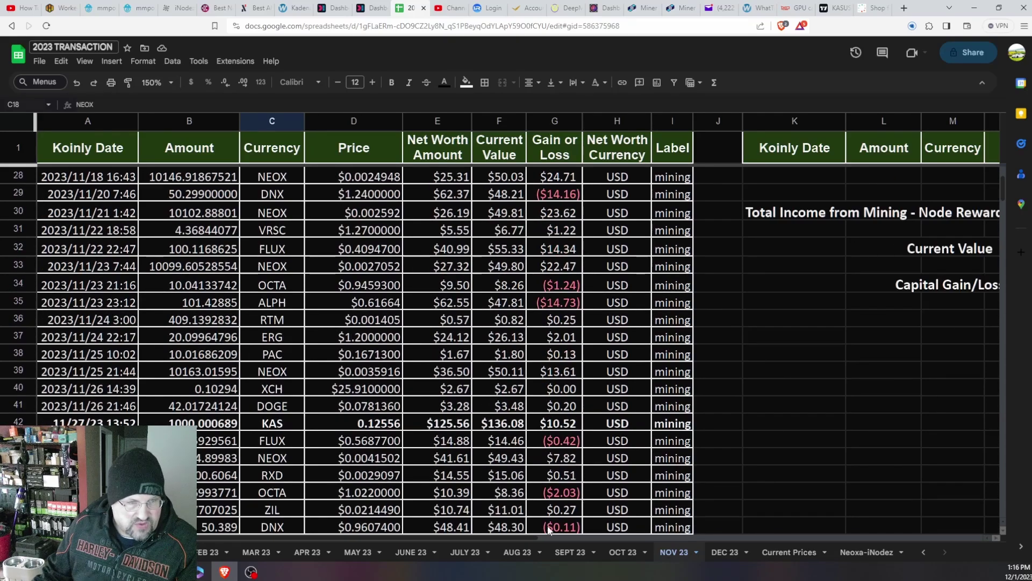
Examine the November node reward table, checking its net worth and current value totals and the Neoxa - iNodez current value
{"action": "left_click_drag", "start_coordinate": [515, 534], "coordinate": [825, 552]}
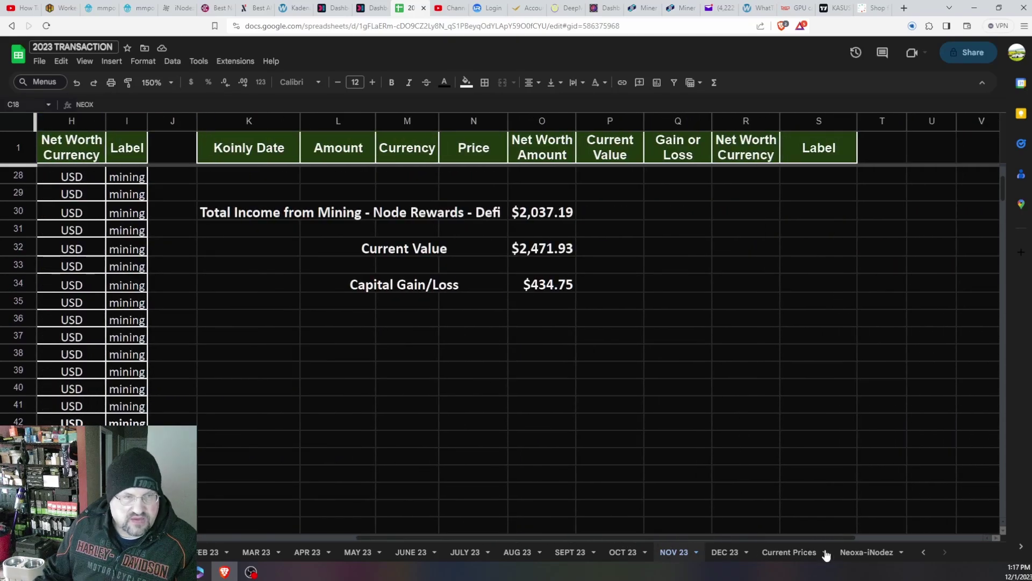
{"action": "scroll", "coordinate": [595, 439], "scroll_direction": "up", "scroll_amount": 5}
{"action": "scroll", "coordinate": [595, 439], "scroll_direction": "up", "scroll_amount": 4}
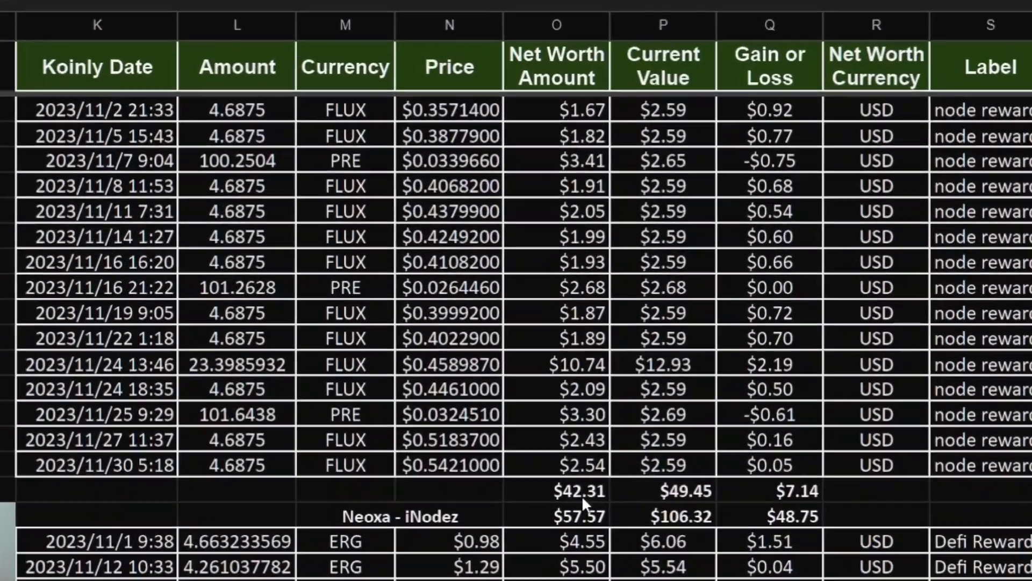
{"action": "left_click", "coordinate": [583, 495]}
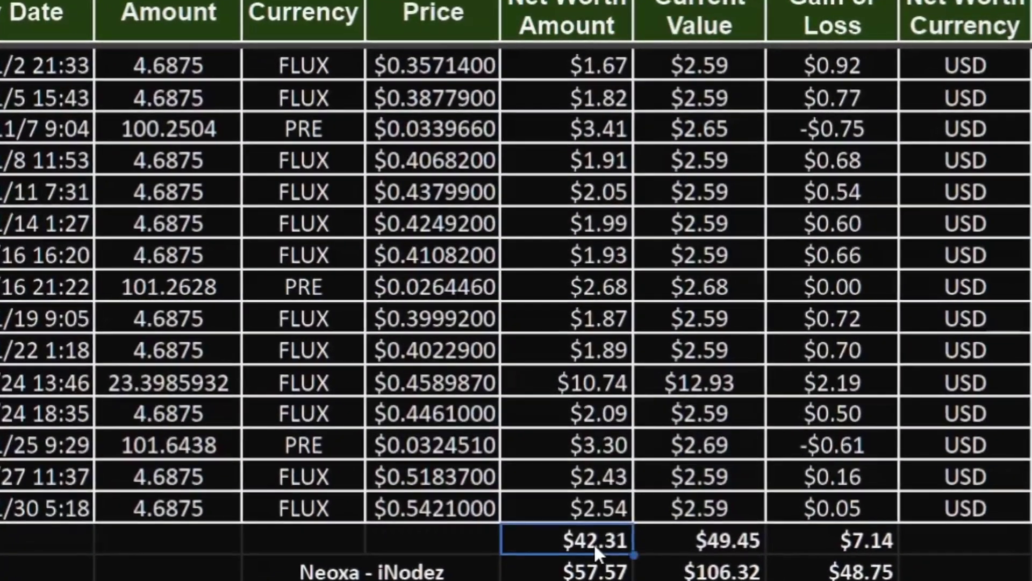
{"action": "left_click", "coordinate": [693, 543]}
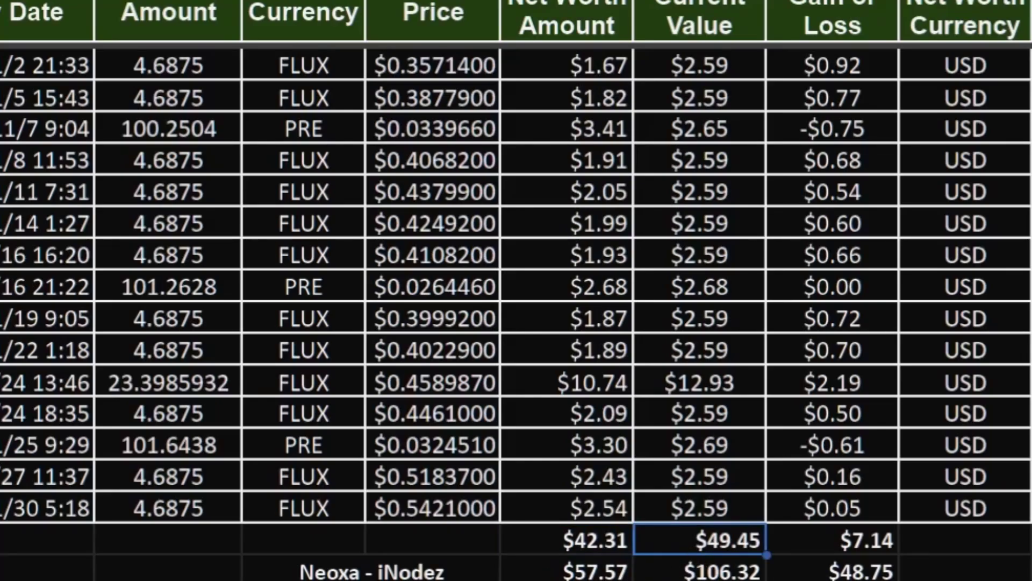
{"action": "left_click", "coordinate": [699, 569]}
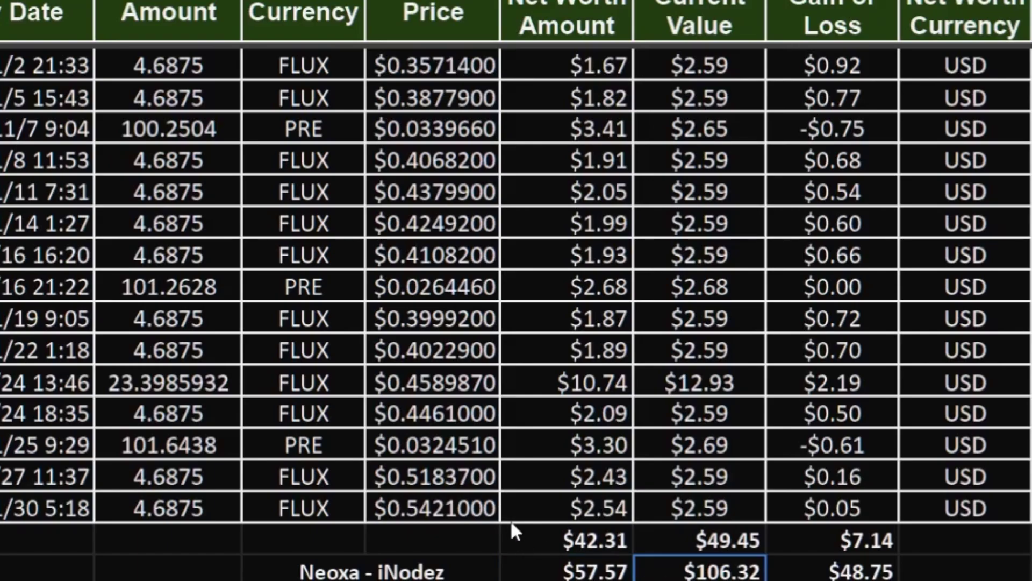
Review the ERG Defi Rewards entries and their totals below the Neoxa - iNodez row
{"action": "scroll", "coordinate": [511, 524], "scroll_direction": "down", "scroll_amount": 2}
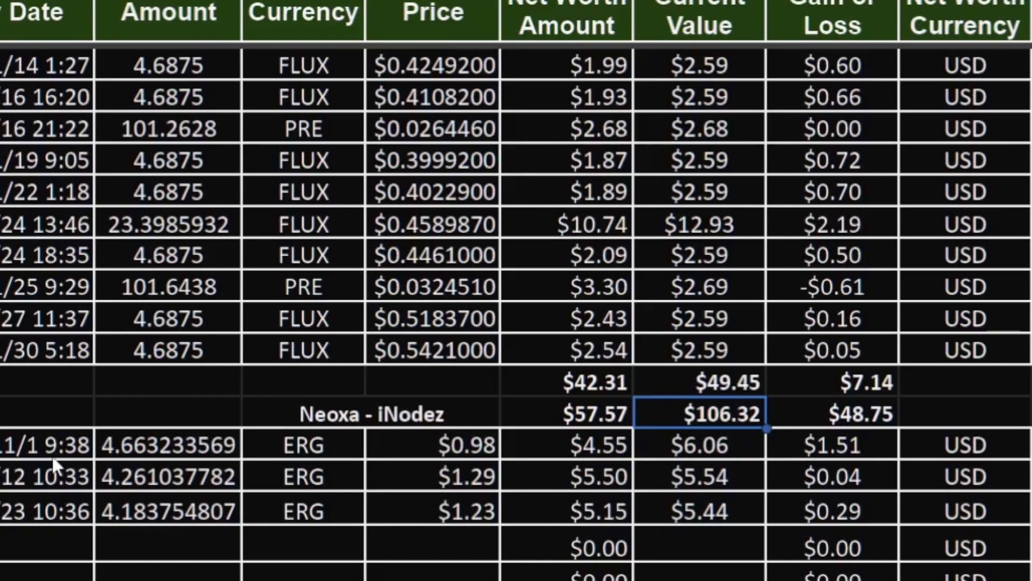
{"action": "left_click", "coordinate": [18, 447]}
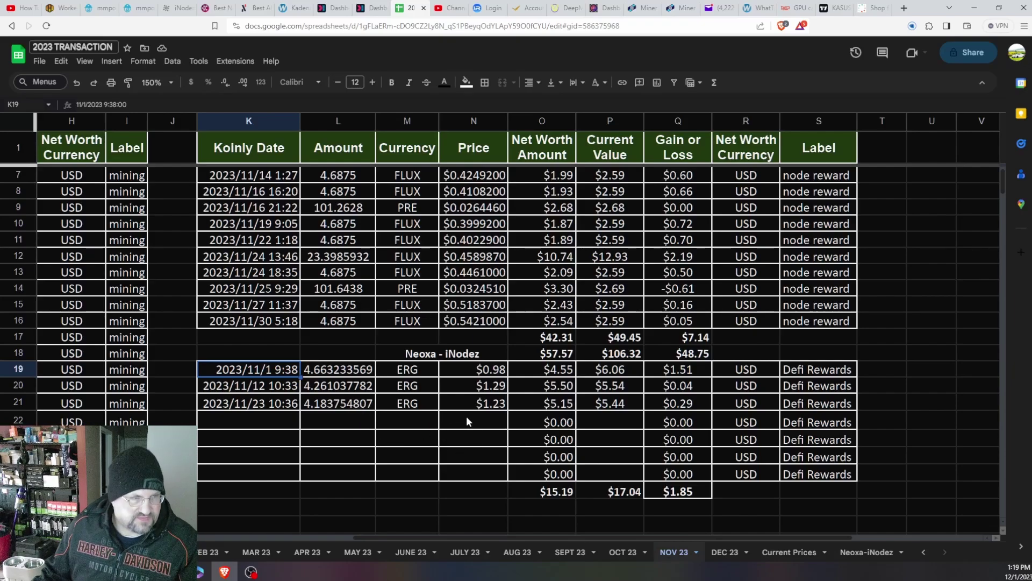
{"action": "scroll", "coordinate": [442, 408], "scroll_direction": "down", "scroll_amount": 1}
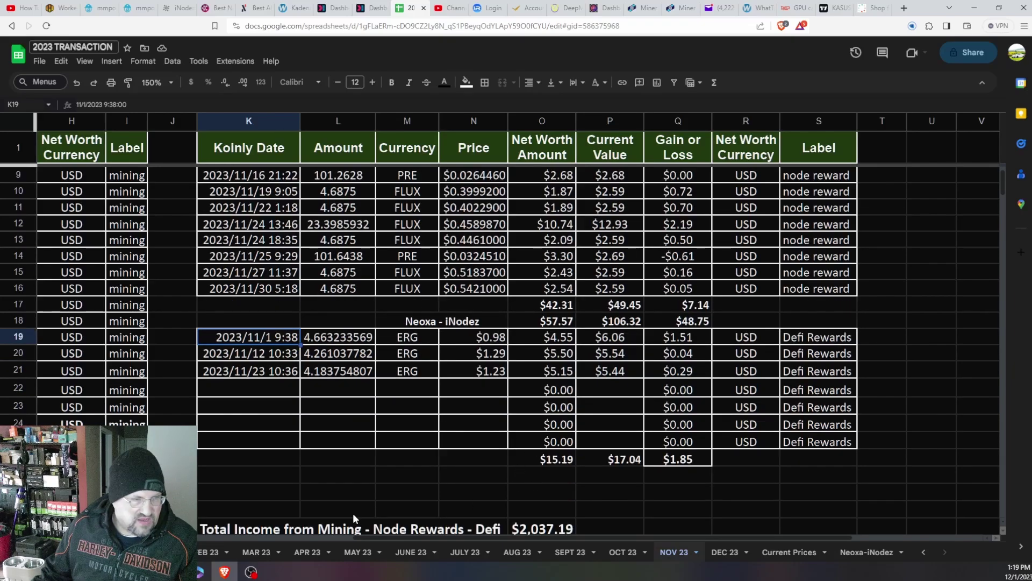
Open the Electricity 2023 sheet and examine November's kWh usage for EVGA1660ti, EVGA 2070, GB3070ti and Room
{"action": "left_click", "coordinate": [40, 552]}
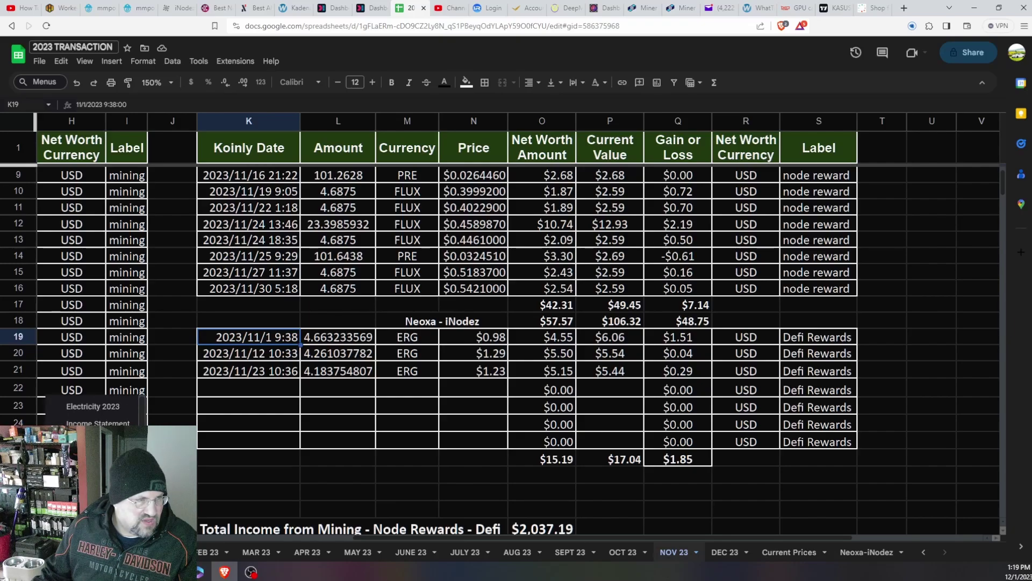
{"action": "left_click", "coordinate": [96, 407]}
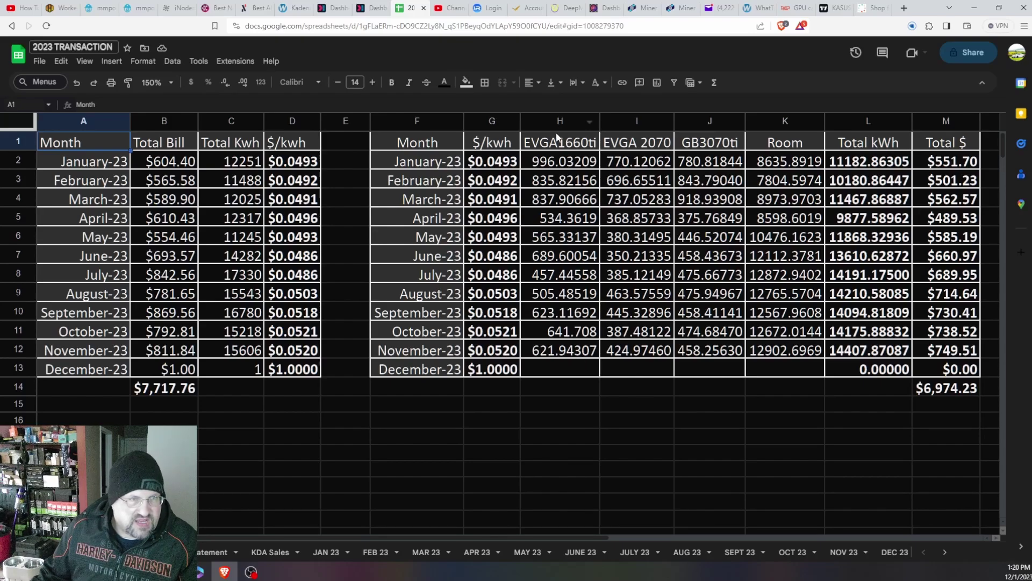
{"action": "left_click", "coordinate": [566, 349]}
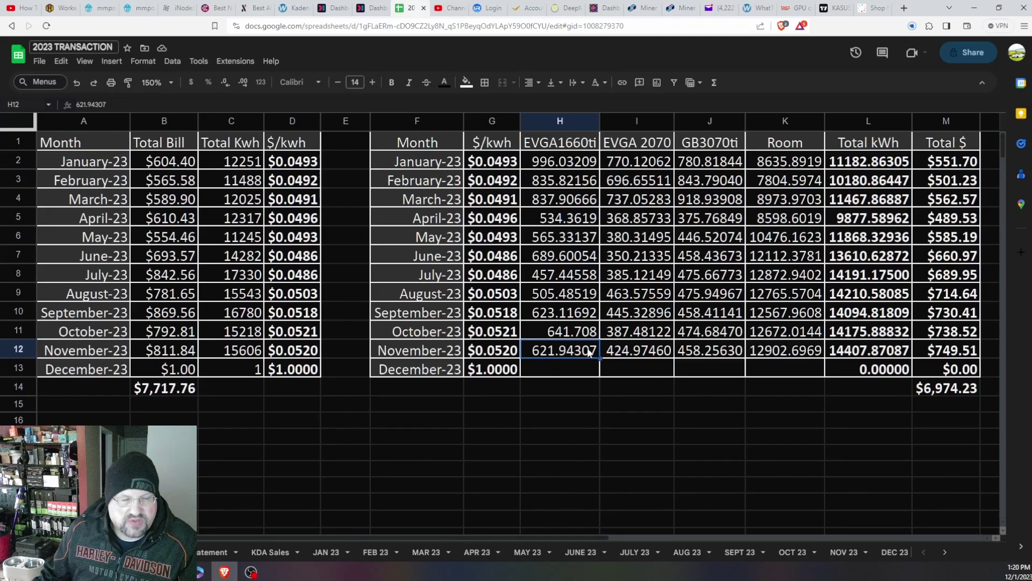
{"action": "left_click", "coordinate": [634, 352]}
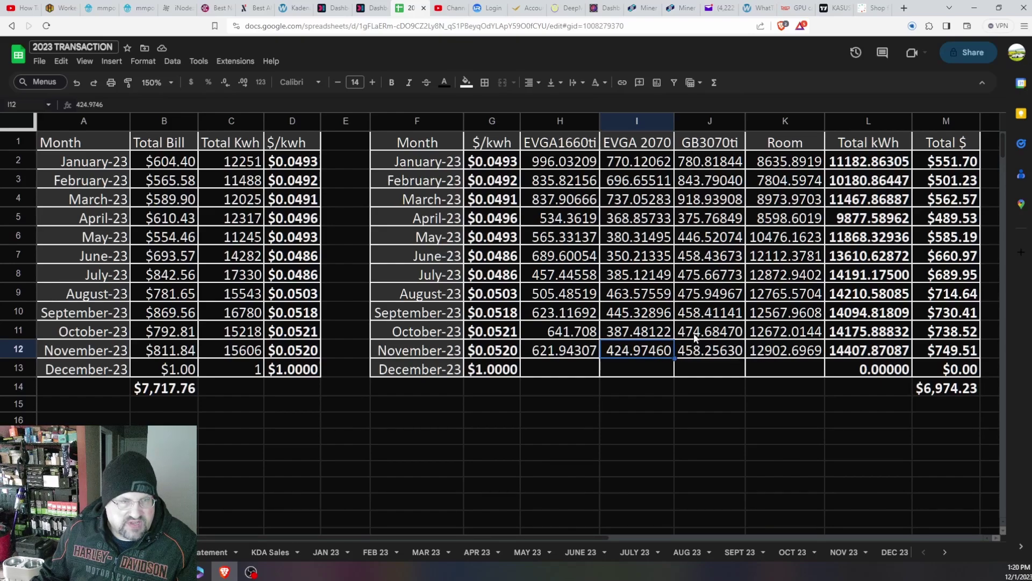
{"action": "left_click", "coordinate": [692, 352]}
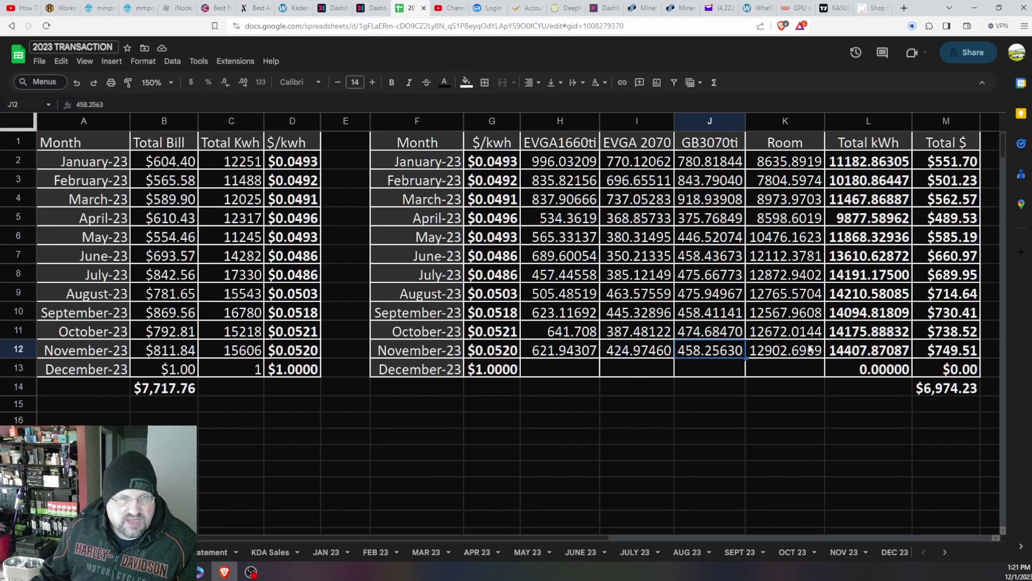
{"action": "left_click", "coordinate": [783, 351]}
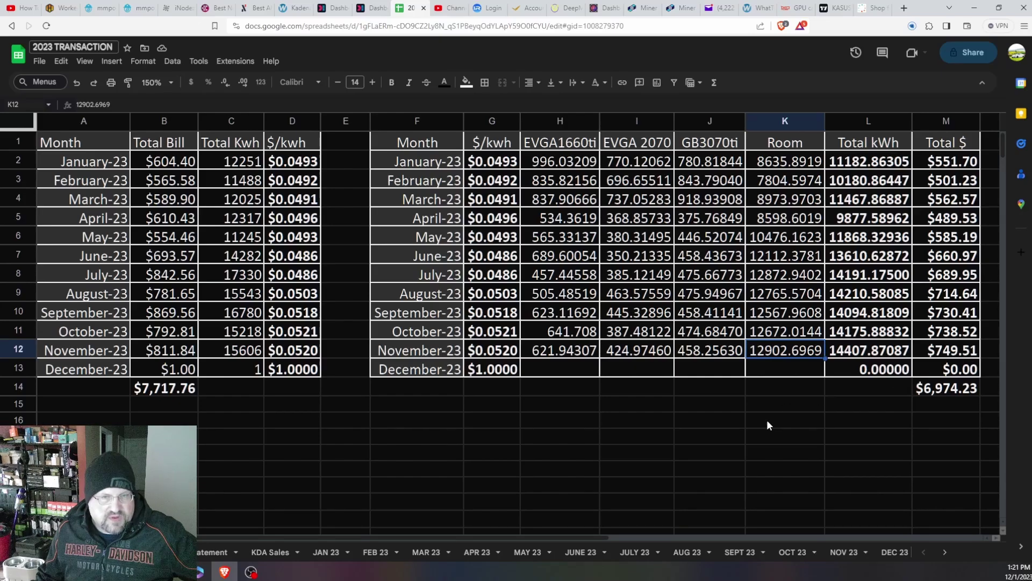
Review the Income Statement sheet, and inspect the total income and current value cells in the NOV 23 summary
{"action": "left_click", "coordinate": [209, 553]}
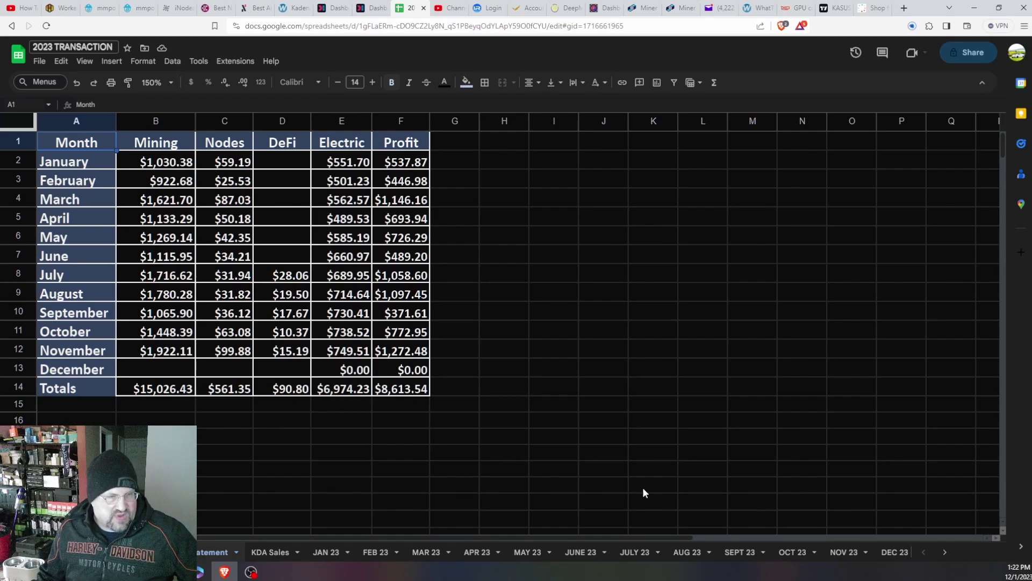
{"action": "left_click", "coordinate": [849, 554]}
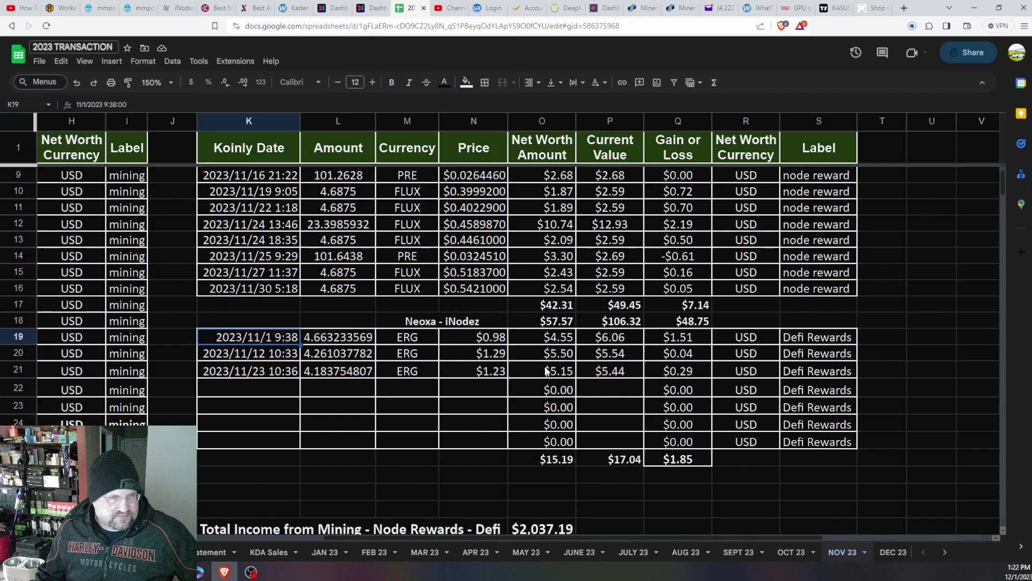
{"action": "scroll", "coordinate": [534, 378], "scroll_direction": "down", "scroll_amount": 3}
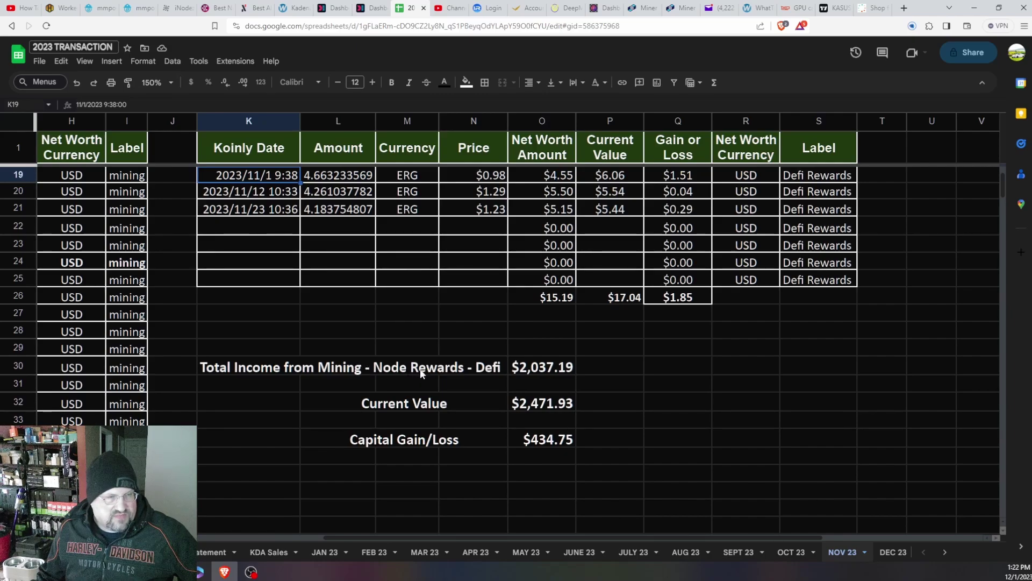
{"action": "left_click", "coordinate": [549, 368]}
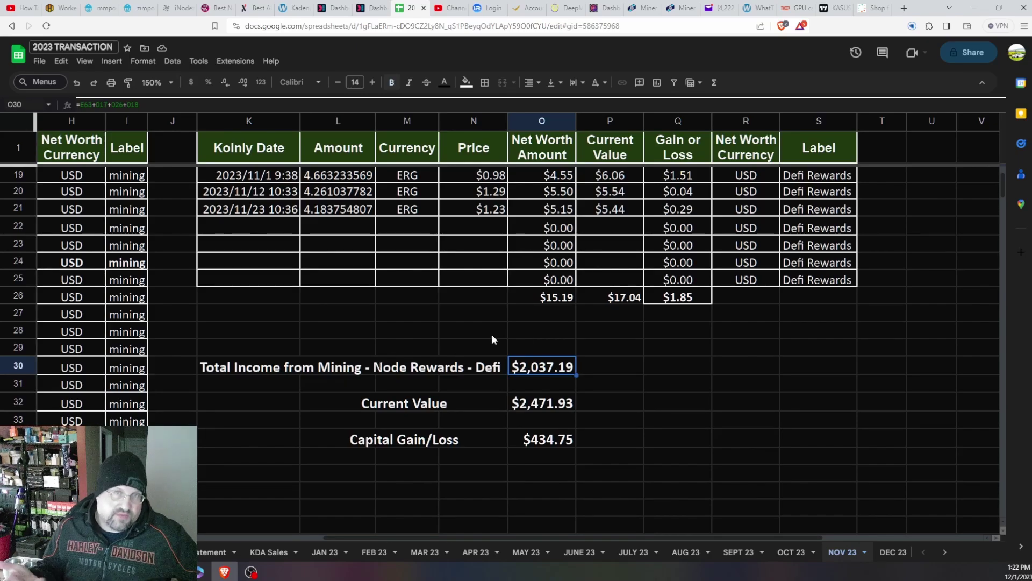
{"action": "left_click", "coordinate": [542, 404]}
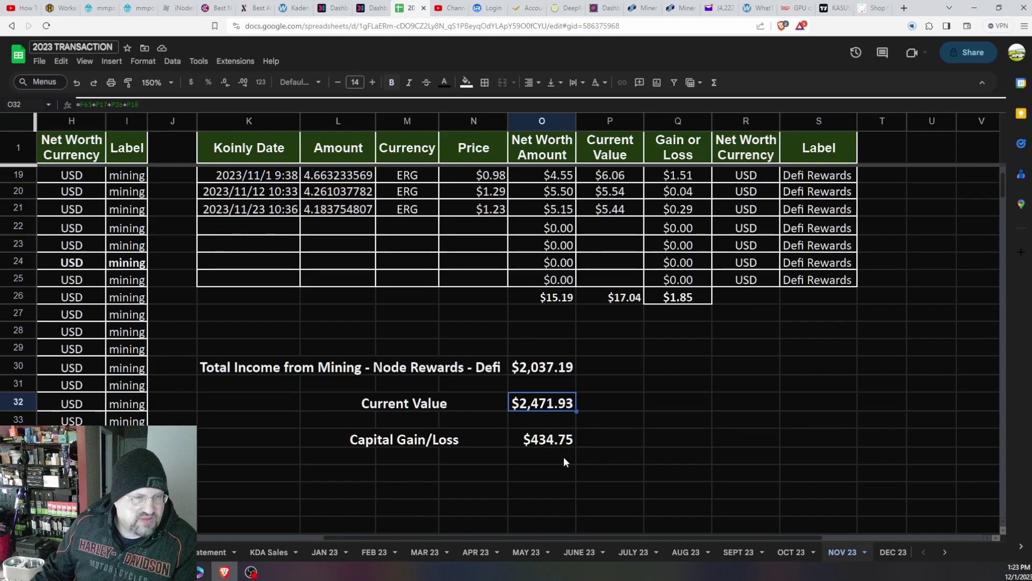
Open the OCT 23 sheet and examine the October mining totals for net worth, current value and gain or loss
{"action": "scroll", "coordinate": [548, 521], "scroll_direction": "up", "scroll_amount": 1}
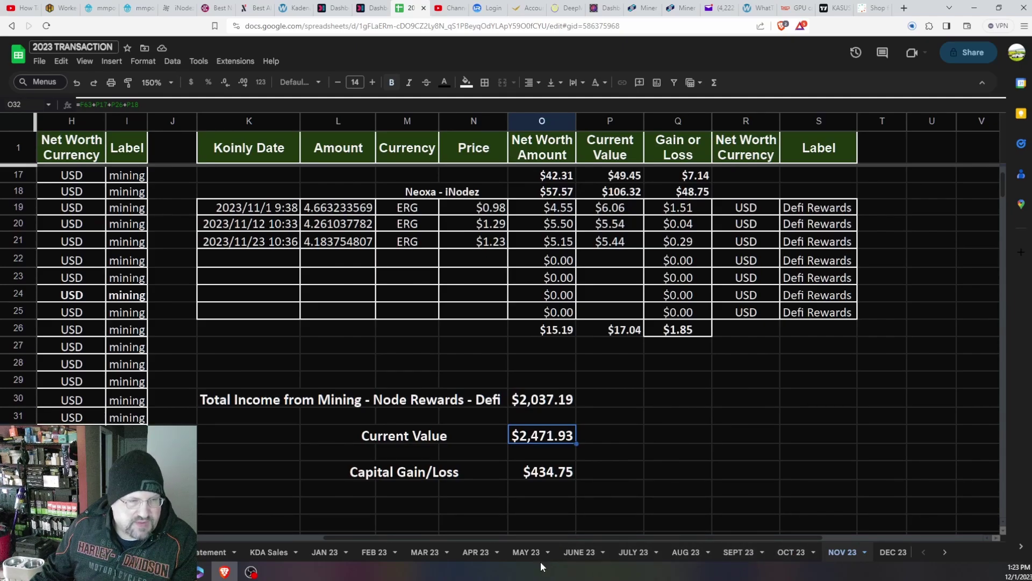
{"action": "left_click", "coordinate": [791, 552]}
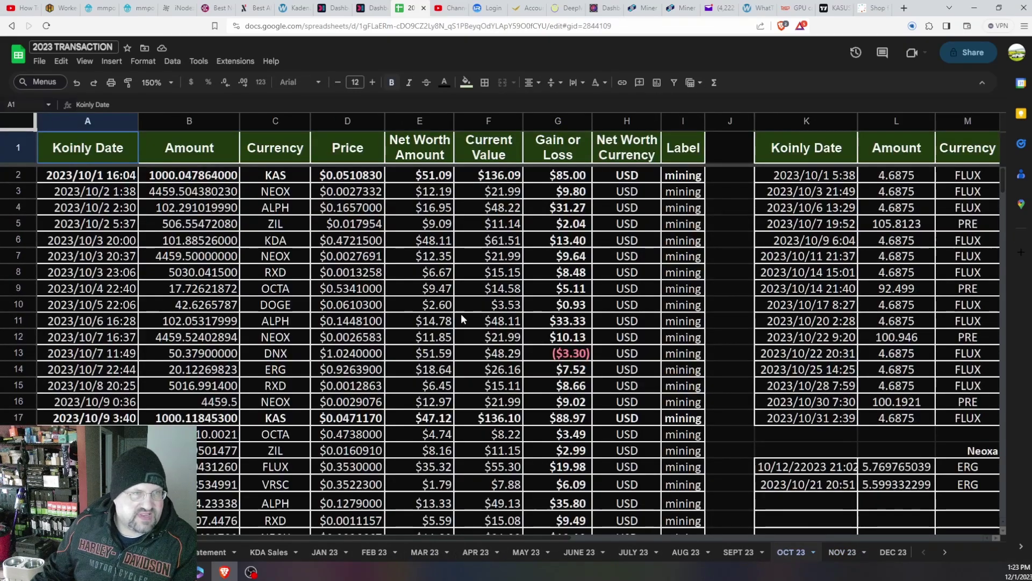
{"action": "scroll", "coordinate": [491, 178], "scroll_direction": "down", "scroll_amount": 10}
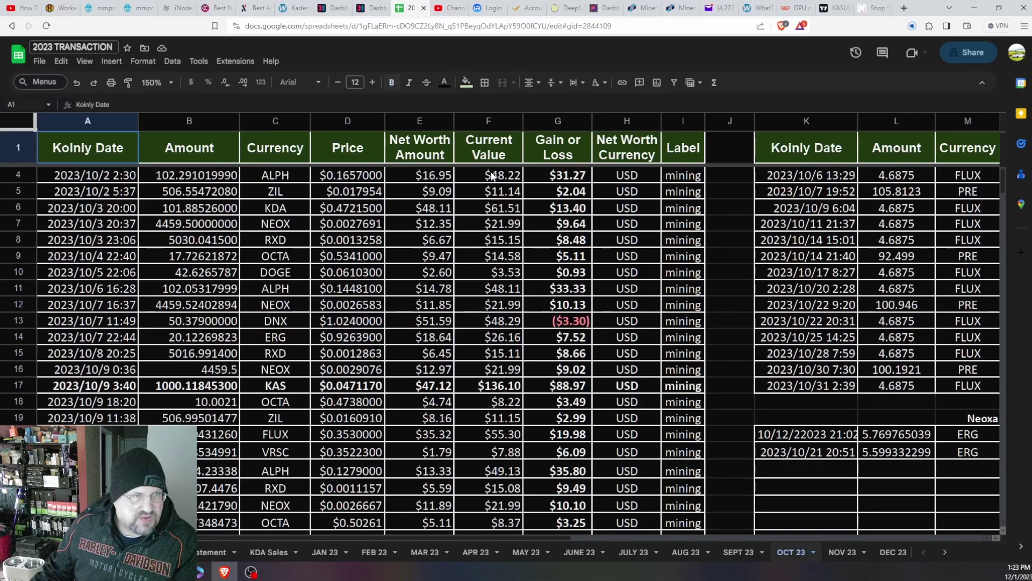
{"action": "scroll", "coordinate": [491, 179], "scroll_direction": "down", "scroll_amount": 8}
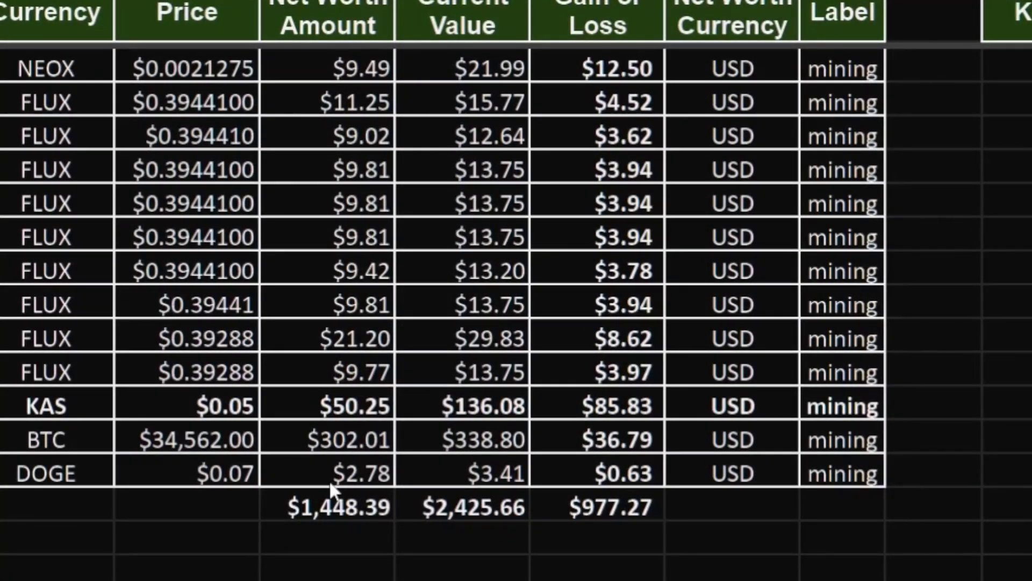
Inspect the individual total cells for net worth amount, current value and gain or loss below October's DOGE entry
{"action": "left_click", "coordinate": [347, 505]}
{"action": "left_click", "coordinate": [451, 507]}
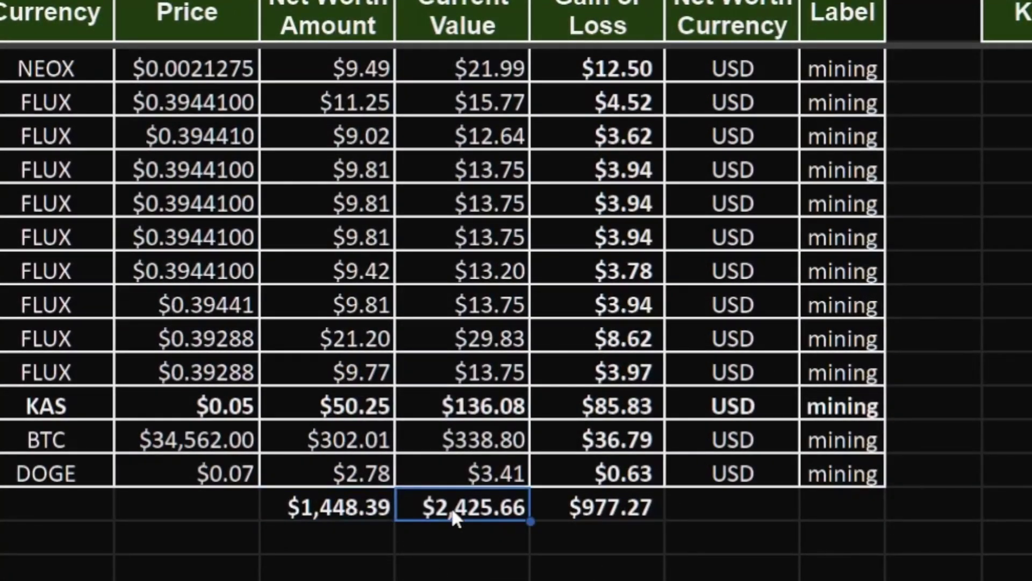
{"action": "left_click", "coordinate": [608, 505]}
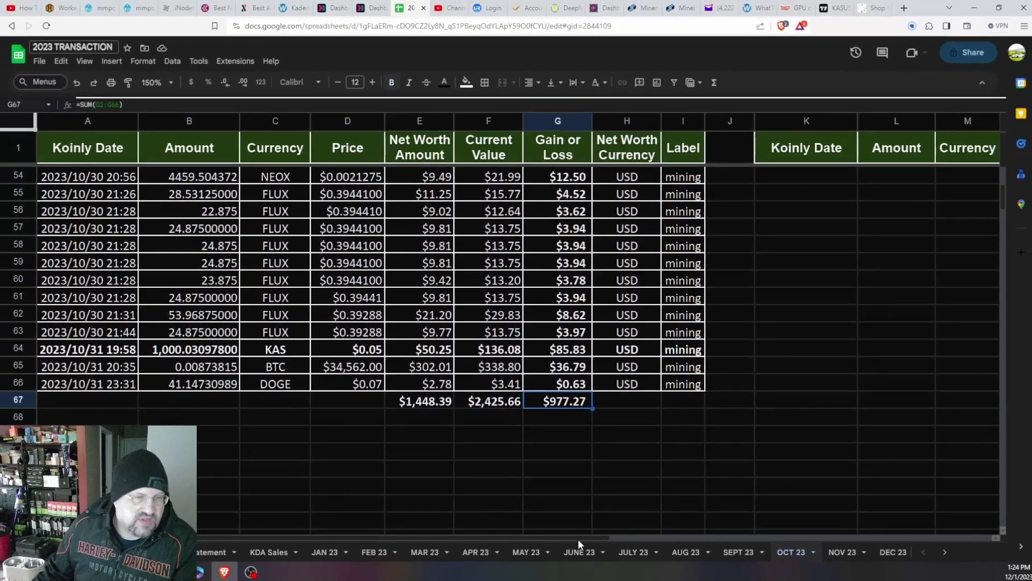
Review October's FLUX and PRE node rewards and the ERG Defi Rewards entries beneath them
{"action": "left_click_drag", "start_coordinate": [579, 540], "coordinate": [800, 536]}
{"action": "scroll", "coordinate": [691, 366], "scroll_direction": "up", "scroll_amount": 15}
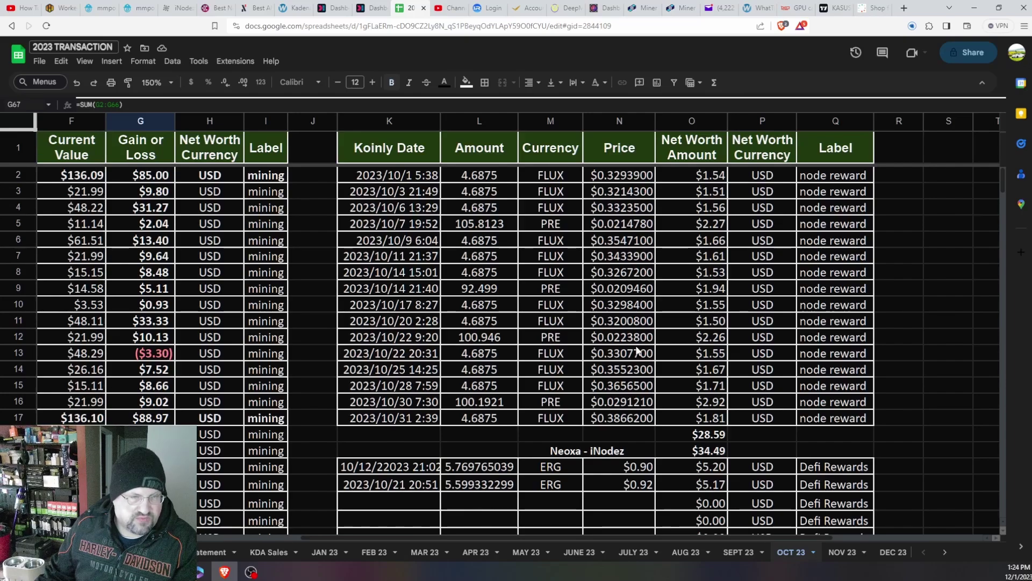
{"action": "scroll", "coordinate": [637, 344], "scroll_direction": "down", "scroll_amount": 3}
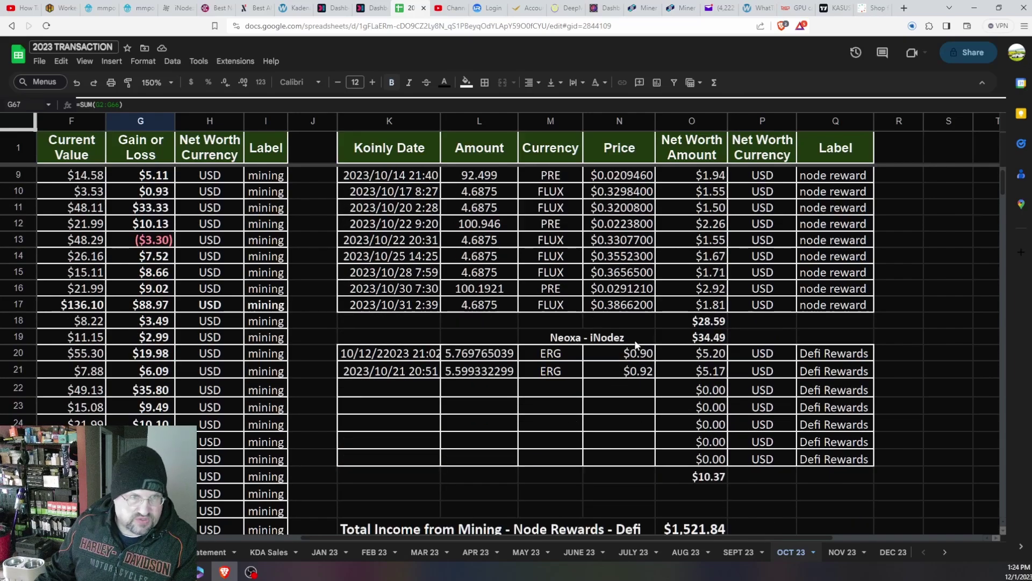
Review the October mining entries down to the totals row, comparing net worth amounts with current values
{"action": "left_click_drag", "start_coordinate": [549, 538], "coordinate": [428, 533]}
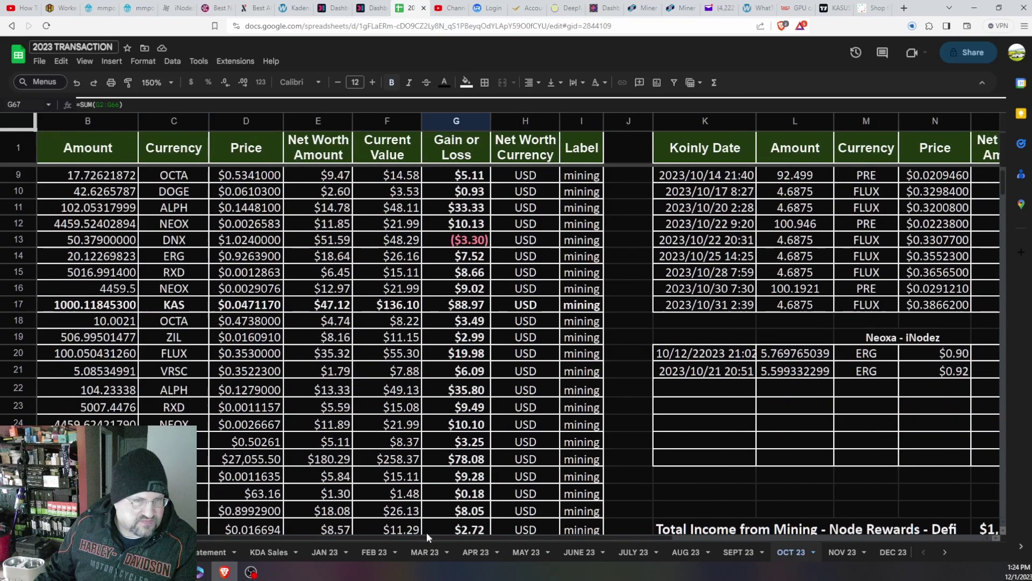
{"action": "scroll", "coordinate": [536, 437], "scroll_direction": "down", "scroll_amount": 10}
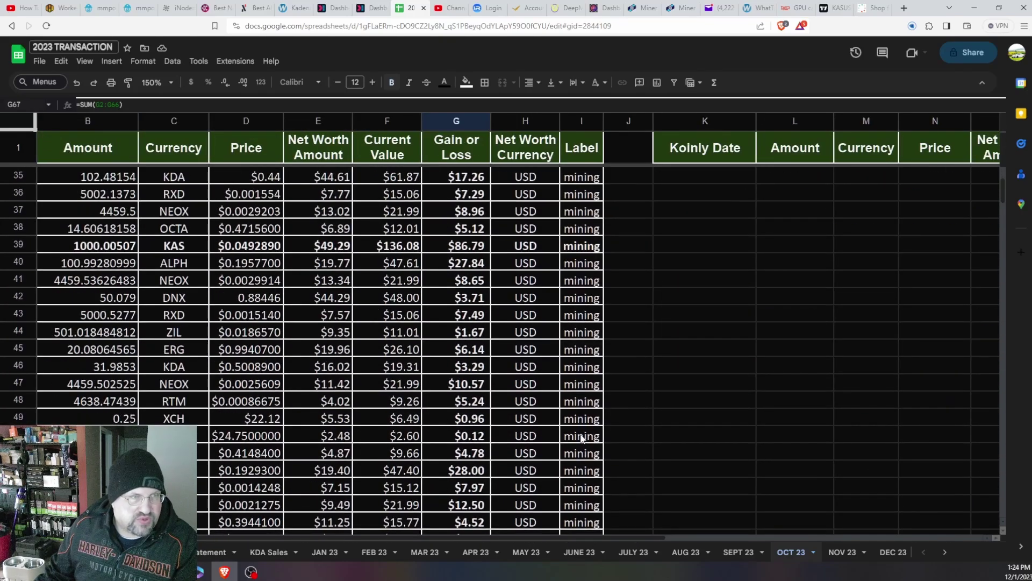
{"action": "scroll", "coordinate": [380, 322], "scroll_direction": "down", "scroll_amount": 8}
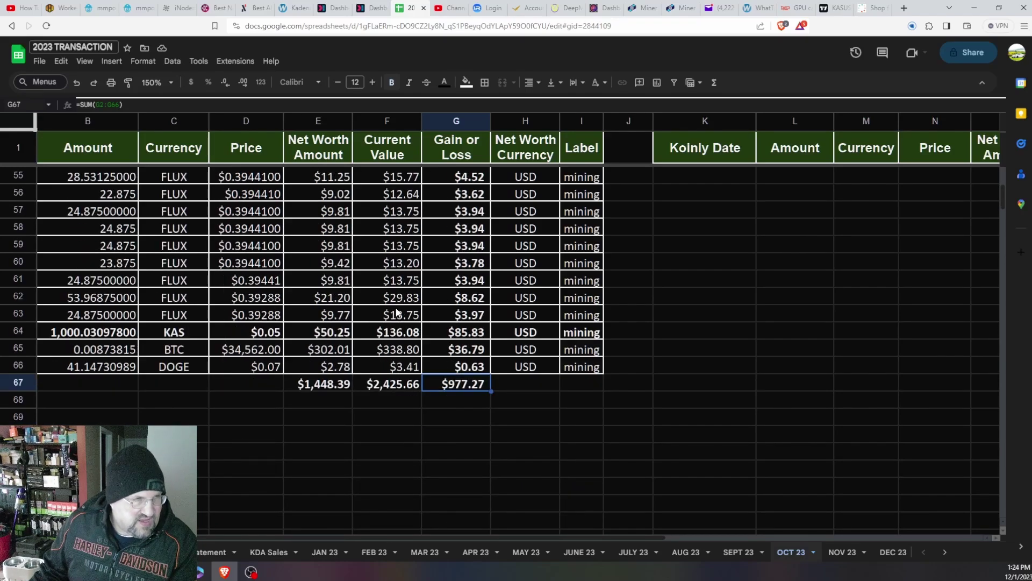
Check the monthly profit table on the Income Statement sheet against the mining rows and totals on the OCT 23 sheet
{"action": "left_click", "coordinate": [211, 551]}
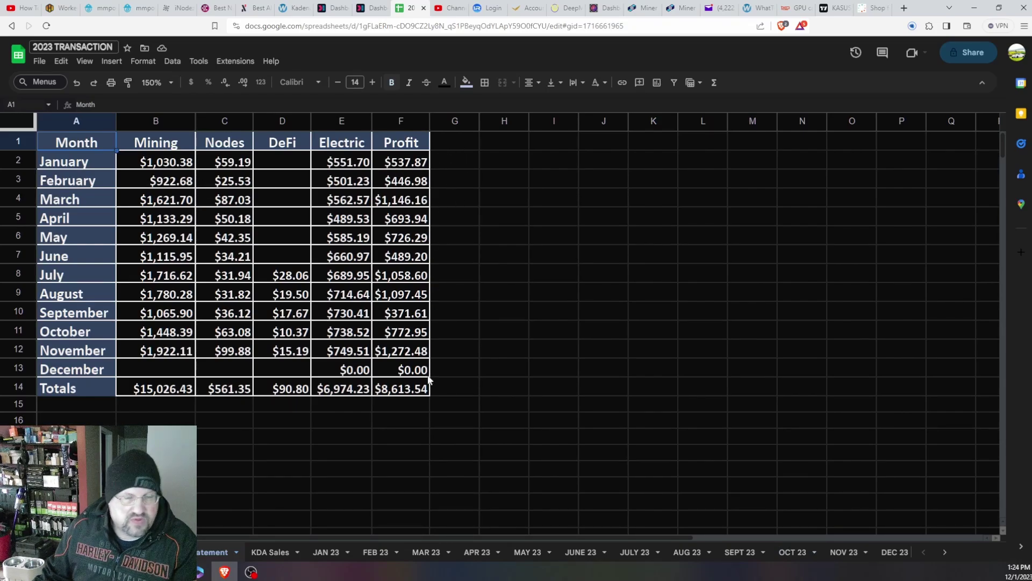
{"action": "left_click", "coordinate": [791, 556]}
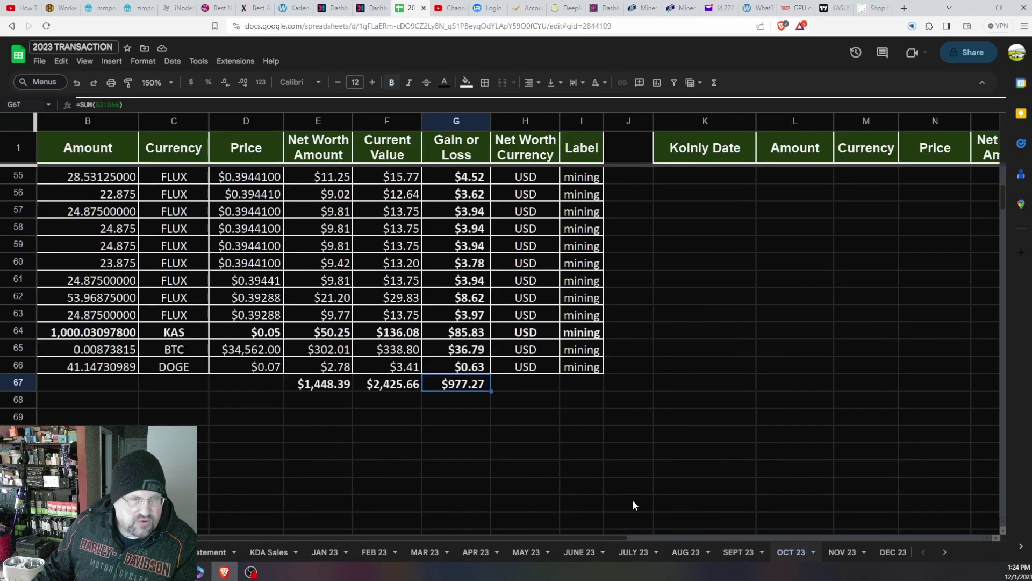
{"action": "scroll", "coordinate": [409, 321], "scroll_direction": "up", "scroll_amount": 5}
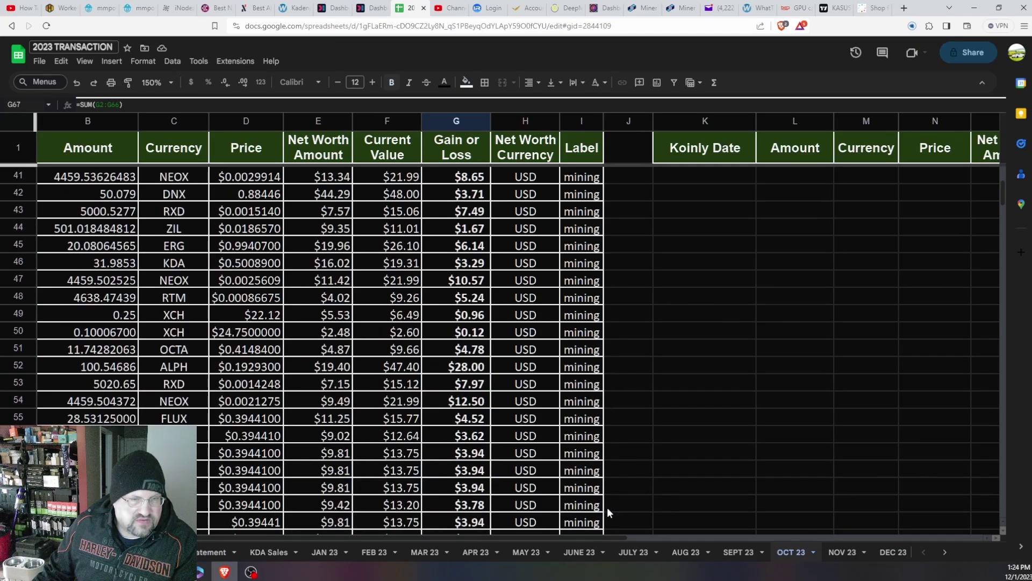
{"action": "scroll", "coordinate": [468, 428], "scroll_direction": "up", "scroll_amount": 3}
{"action": "scroll", "coordinate": [475, 430], "scroll_direction": "down", "scroll_amount": 8}
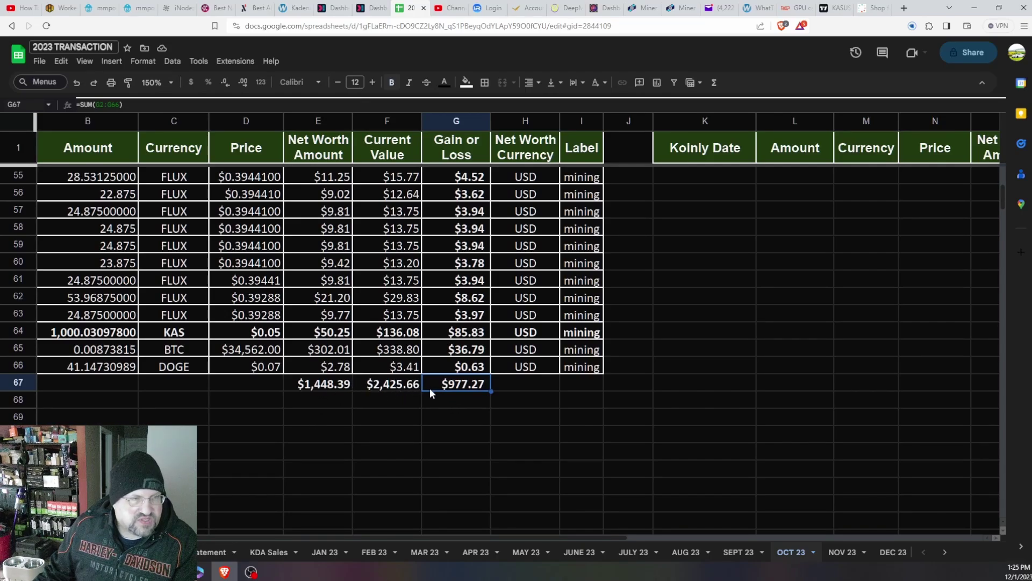
{"action": "scroll", "coordinate": [732, 368], "scroll_direction": "up", "scroll_amount": 5}
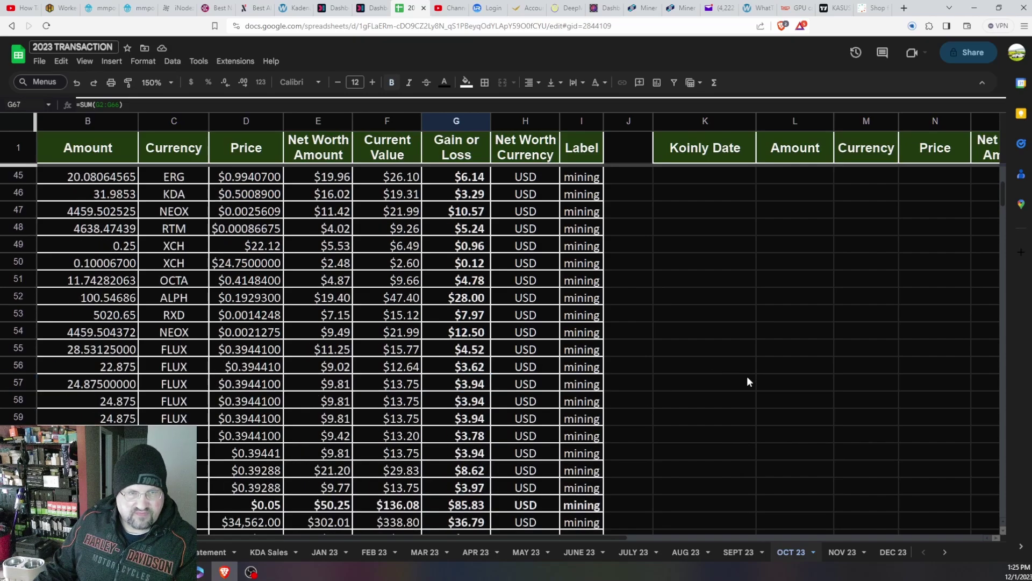
Open the NOV 23 sheet and examine the November mining entries from the first row down to the totals
{"action": "left_click", "coordinate": [842, 552]}
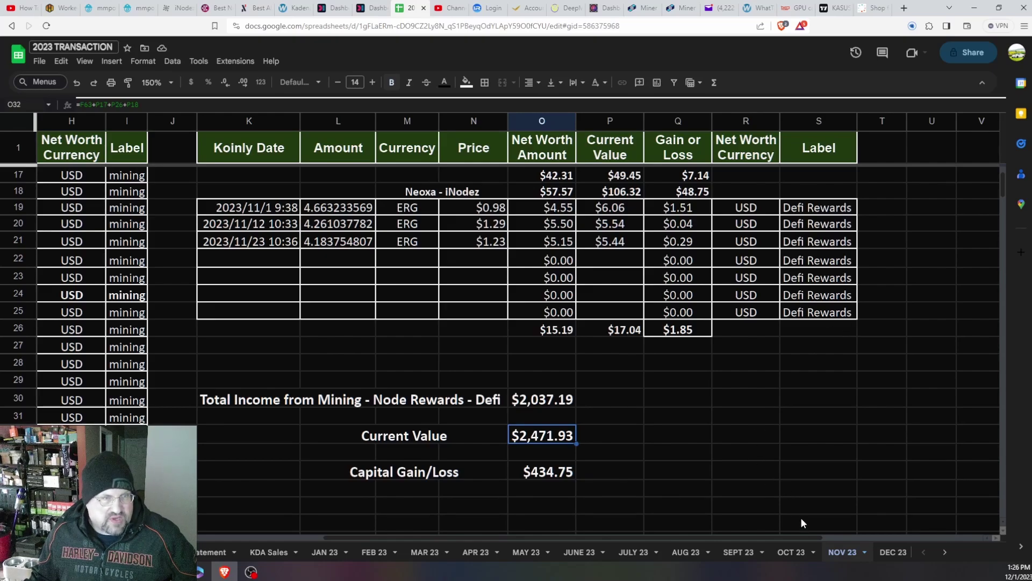
{"action": "scroll", "coordinate": [565, 536], "scroll_direction": "left", "scroll_amount": 8}
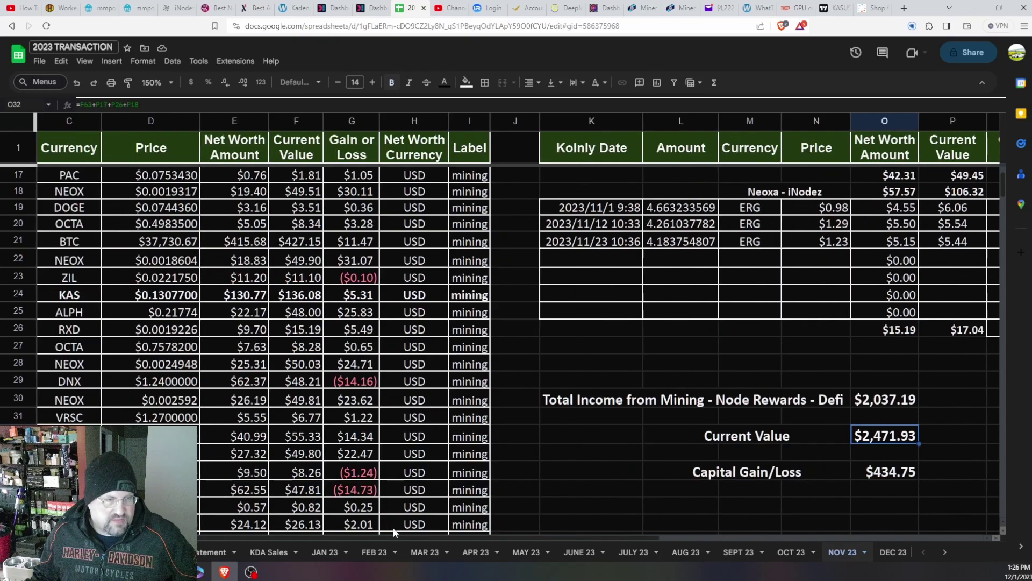
{"action": "scroll", "coordinate": [546, 473], "scroll_direction": "up", "scroll_amount": 5}
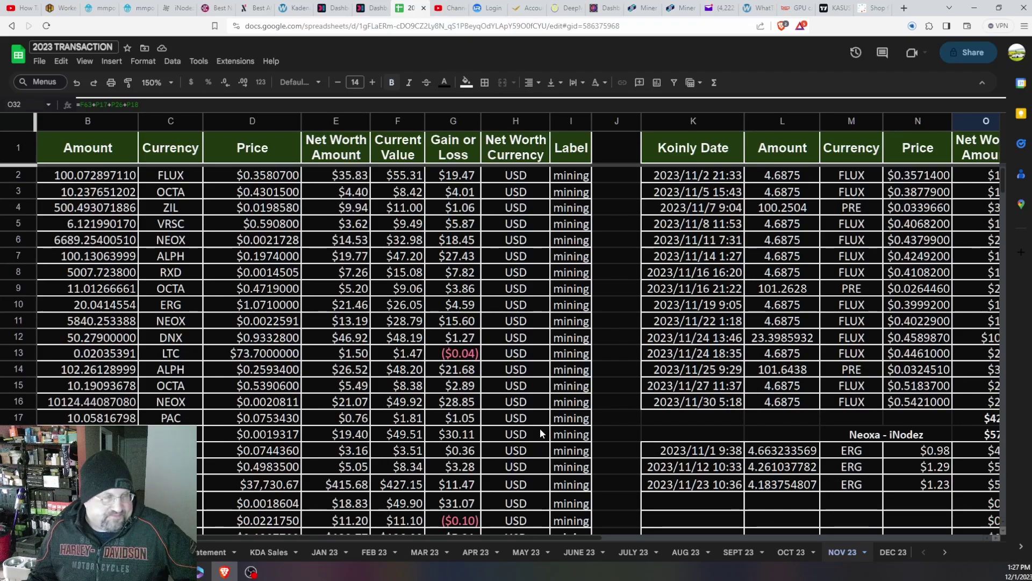
{"action": "left_click", "coordinate": [614, 229]}
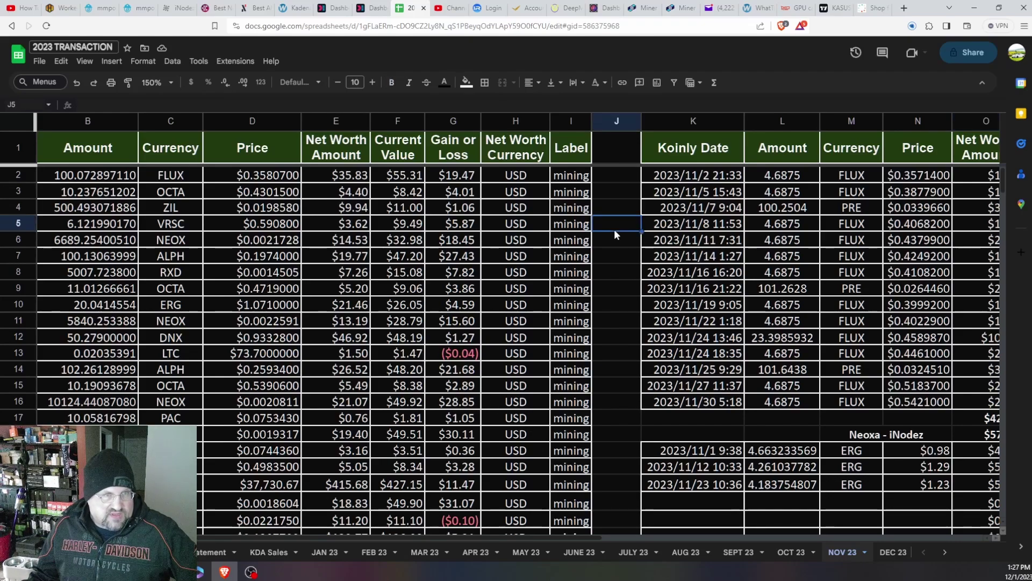
{"action": "scroll", "coordinate": [614, 228], "scroll_direction": "down", "scroll_amount": 5}
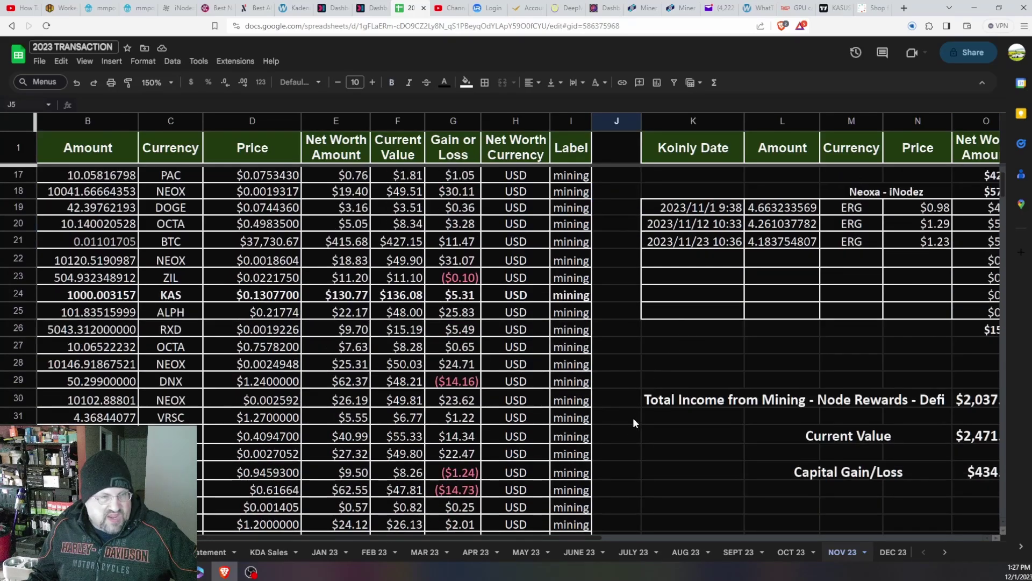
{"action": "scroll", "coordinate": [382, 392], "scroll_direction": "down", "scroll_amount": 6}
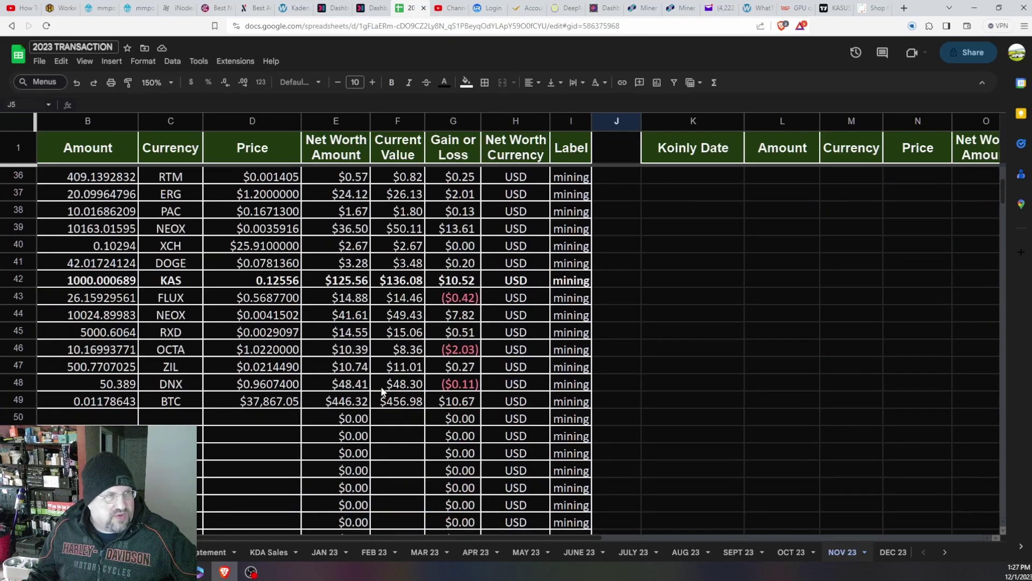
{"action": "scroll", "coordinate": [543, 454], "scroll_direction": "down", "scroll_amount": 3}
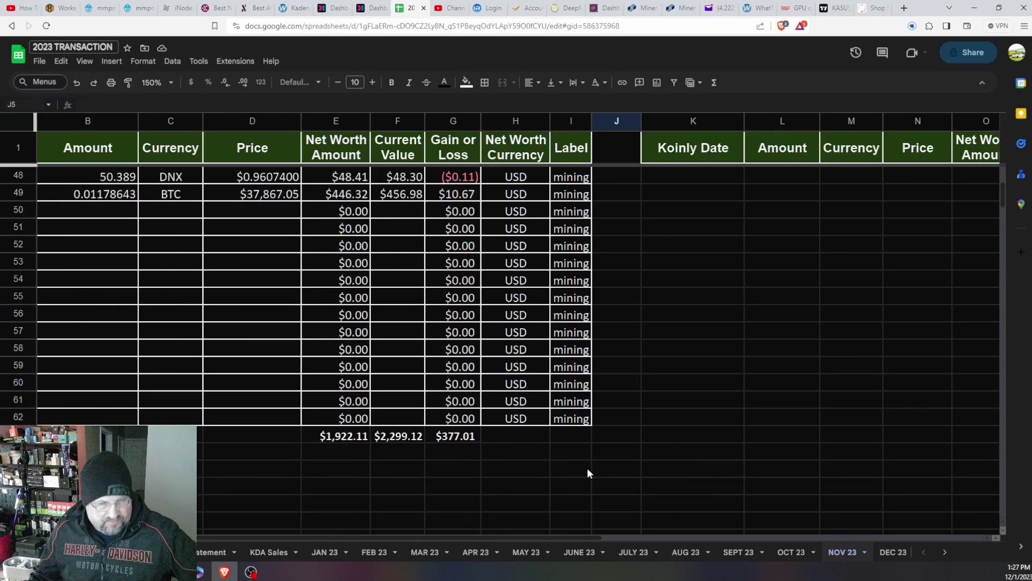
Examine the dated mining entries for the second half of November and their net worth, current value and gain totals
{"action": "left_click_drag", "start_coordinate": [590, 533], "coordinate": [564, 515]}
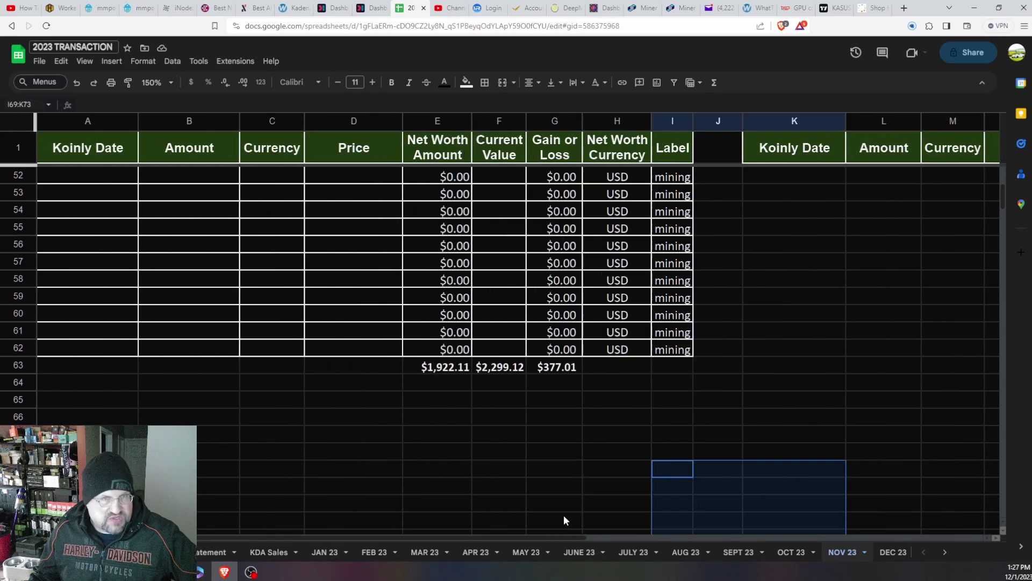
{"action": "left_click", "coordinate": [606, 456]}
{"action": "scroll", "coordinate": [737, 415], "scroll_direction": "up", "scroll_amount": 9}
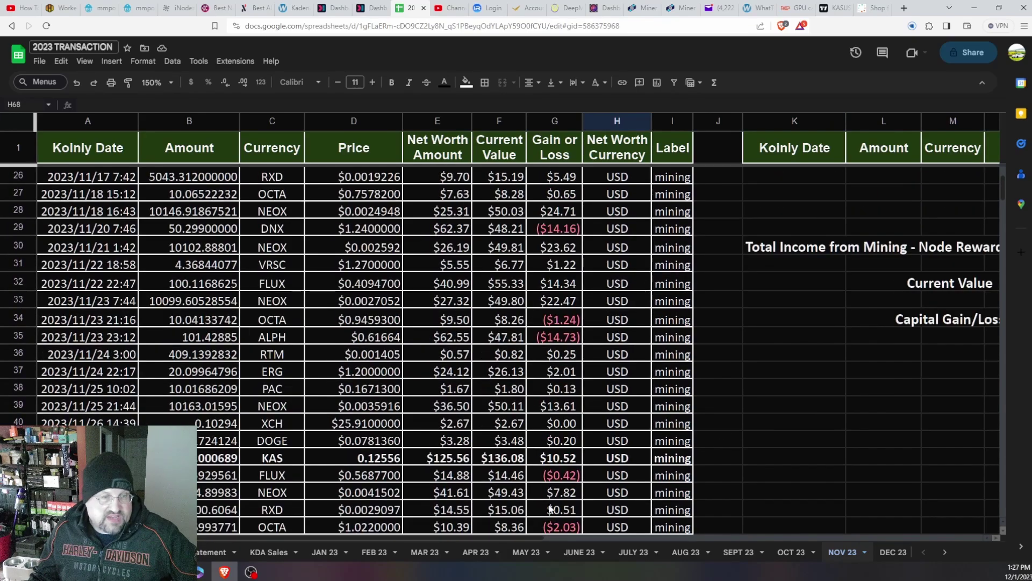
{"action": "left_click_drag", "start_coordinate": [515, 538], "coordinate": [545, 531]}
{"action": "scroll", "coordinate": [525, 425], "scroll_direction": "down", "scroll_amount": 3}
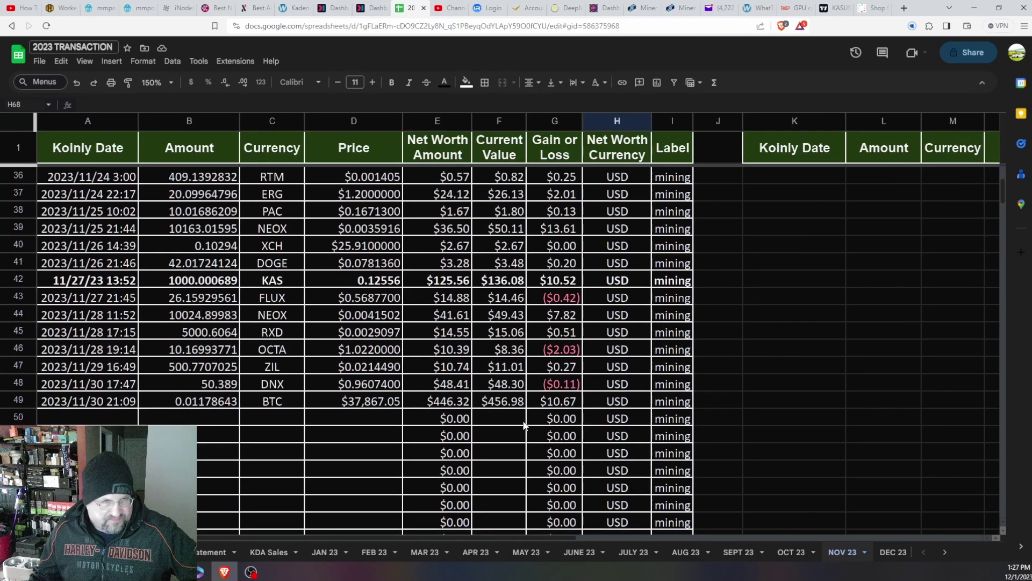
{"action": "scroll", "coordinate": [524, 425], "scroll_direction": "down", "scroll_amount": 3}
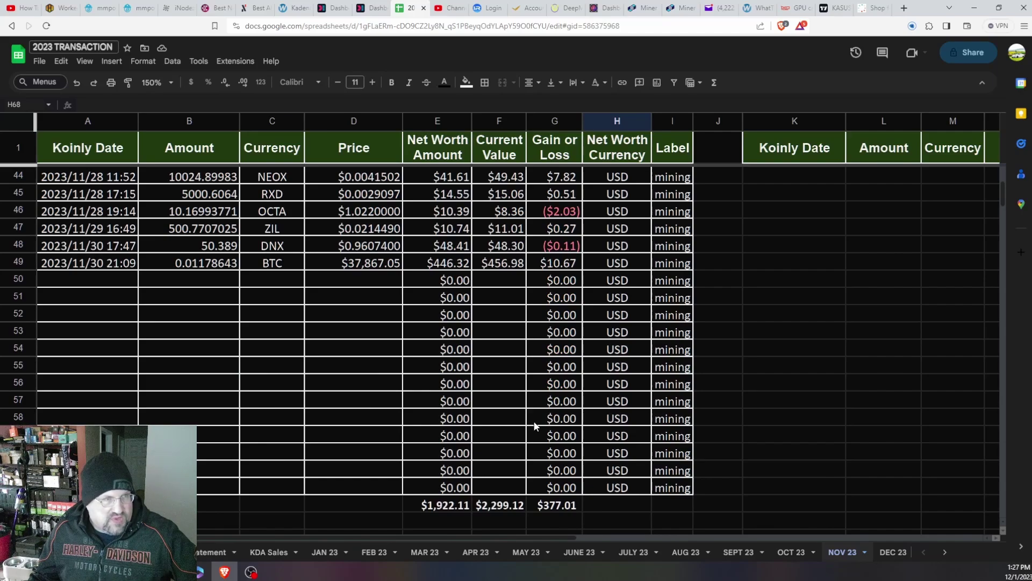